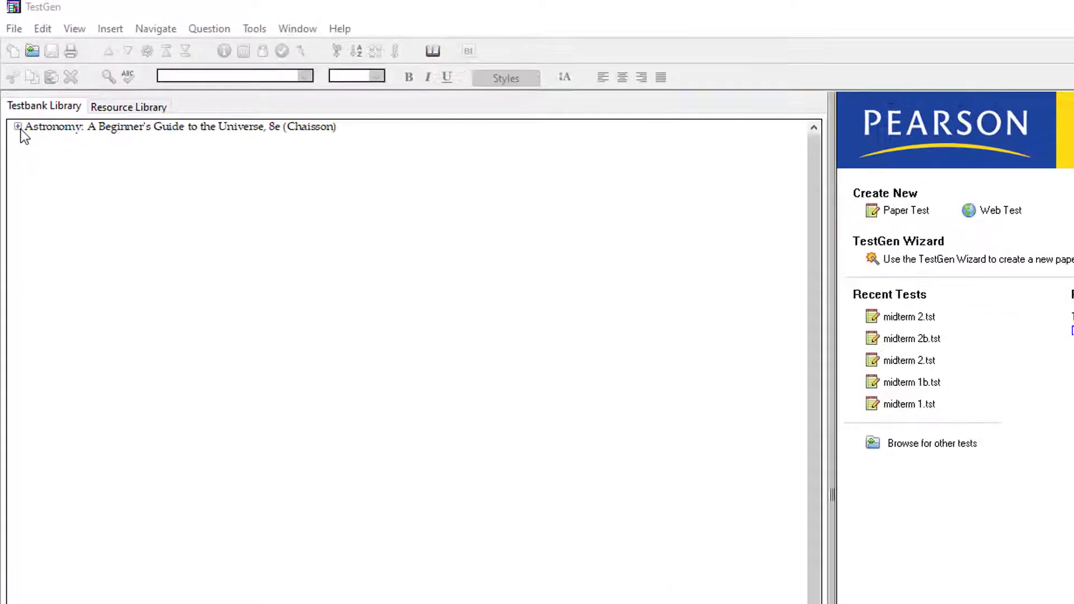
Cancel out of Add Testbank to Library, then expand the Astronomy testbank to list Chapters 0–18.
click(185, 158)
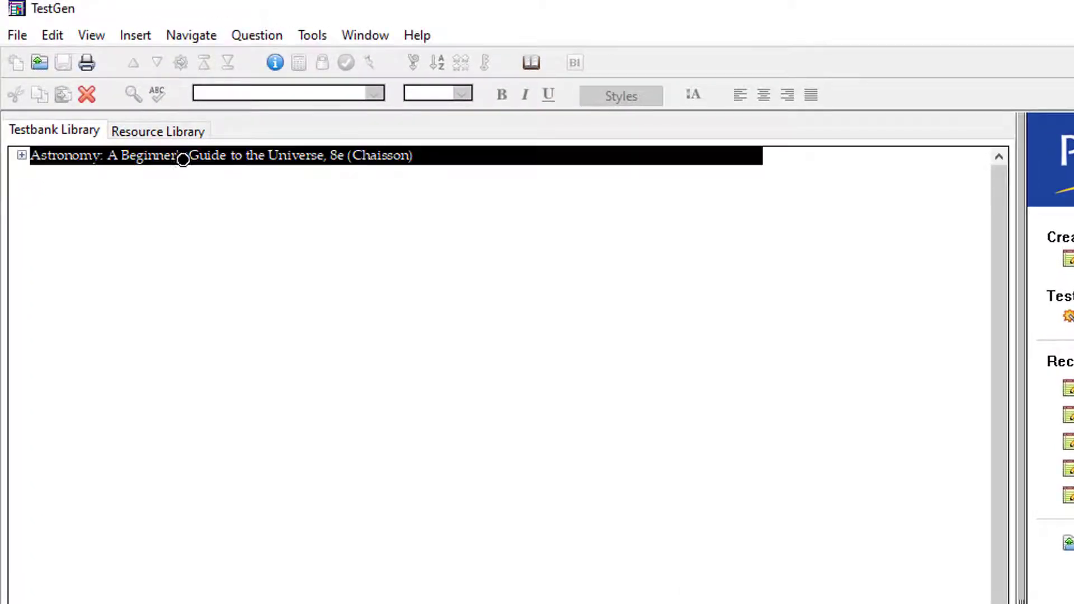
click(16, 34)
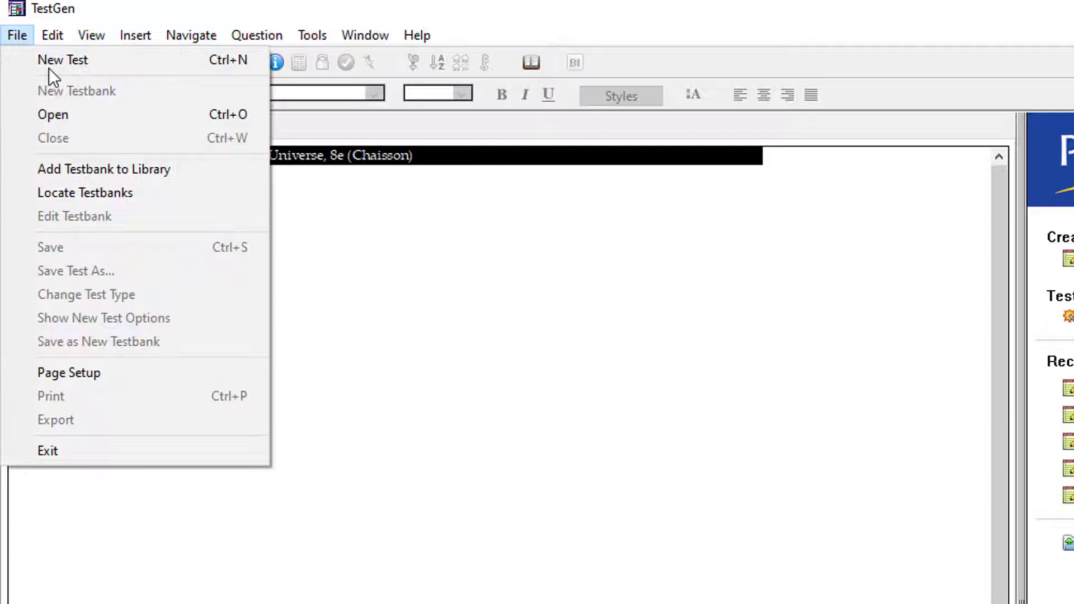
click(150, 167)
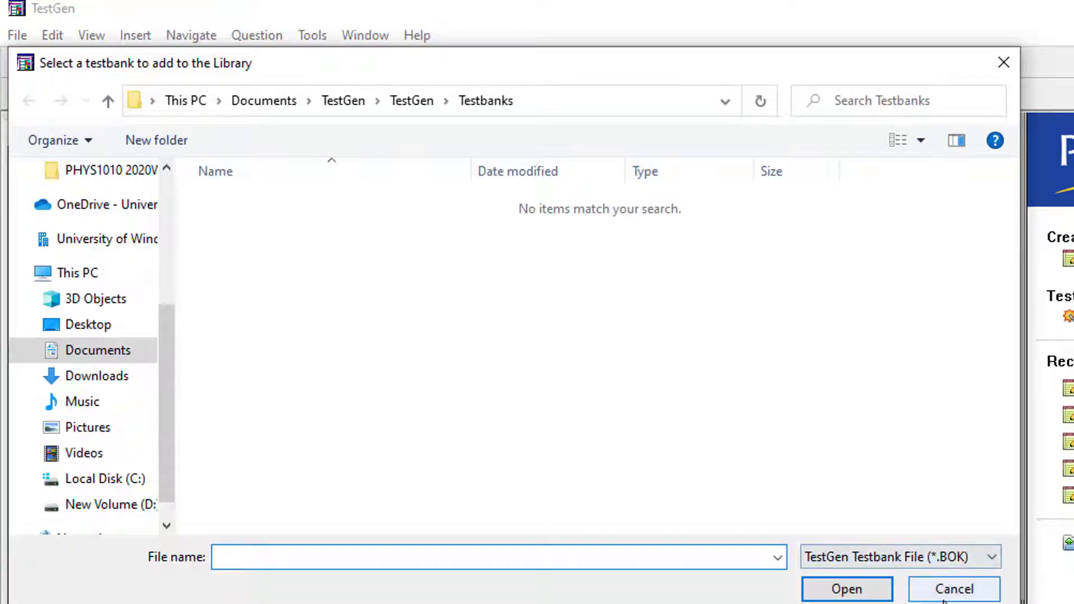
click(940, 598)
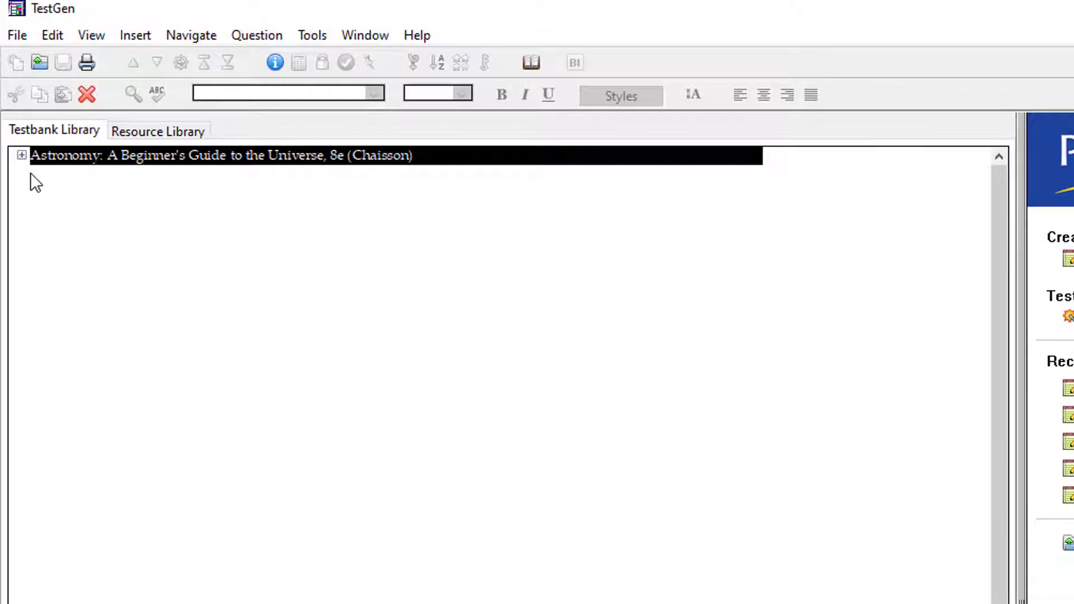
click(22, 156)
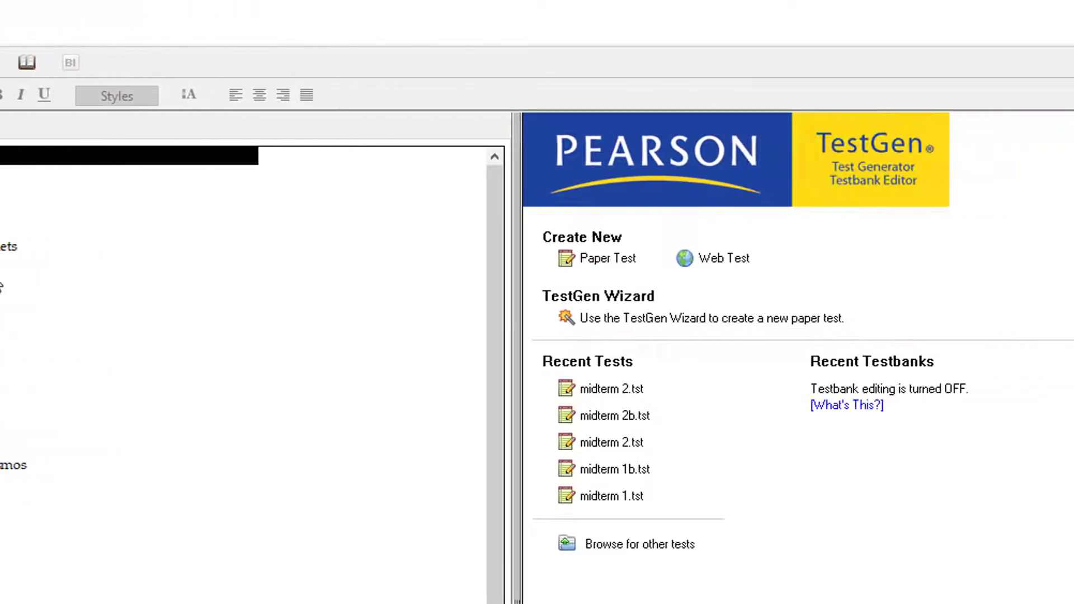
Start a new paper test and drag Chapter 1's 70 Astronomy questions into Untitled1.
click(582, 261)
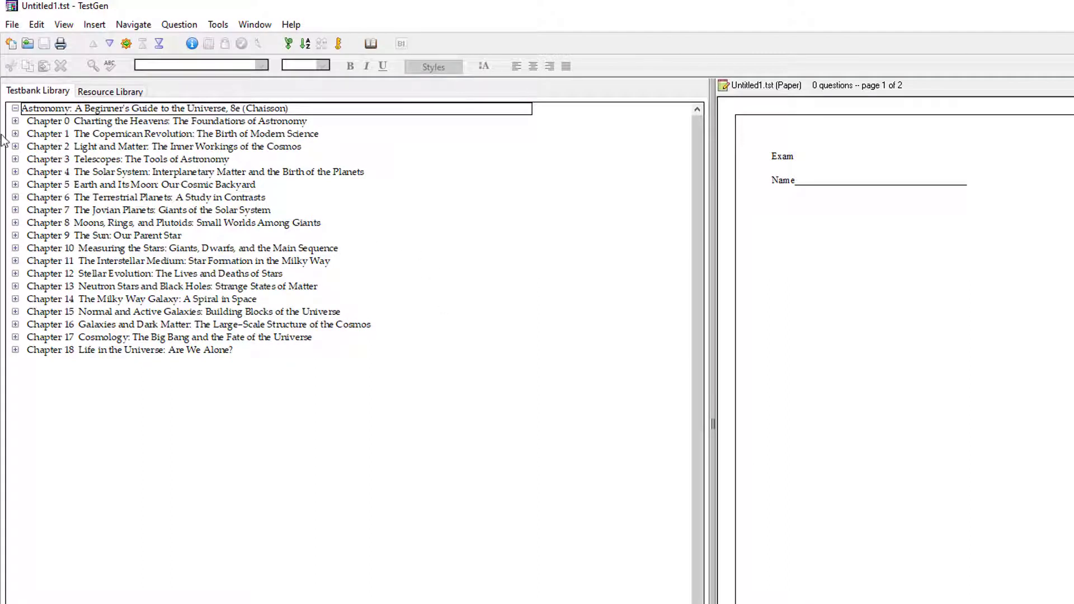
click(54, 136)
drag(54, 137, 788, 279)
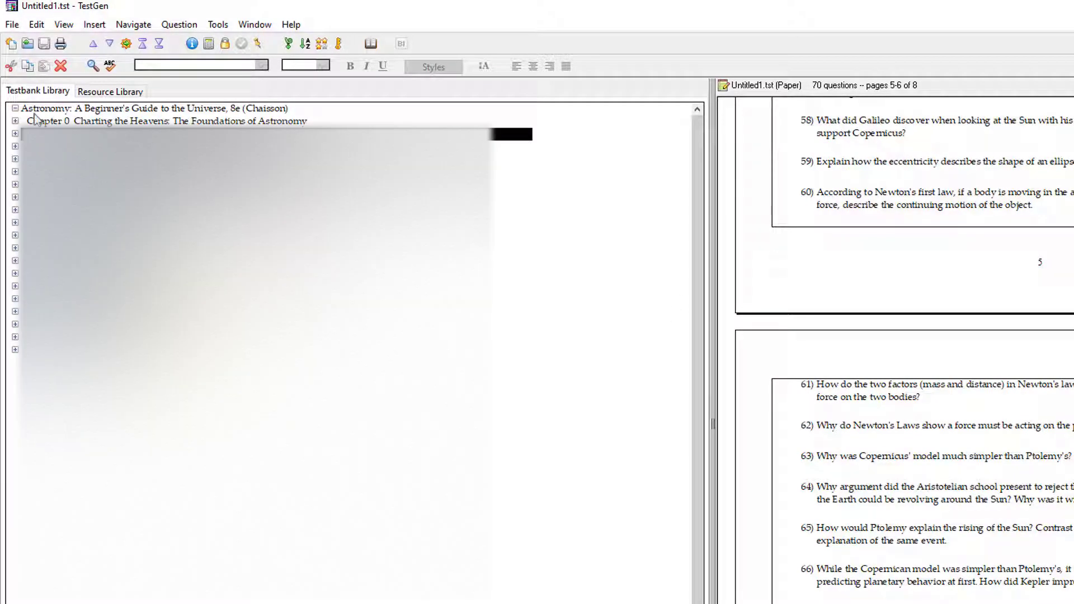
click(15, 135)
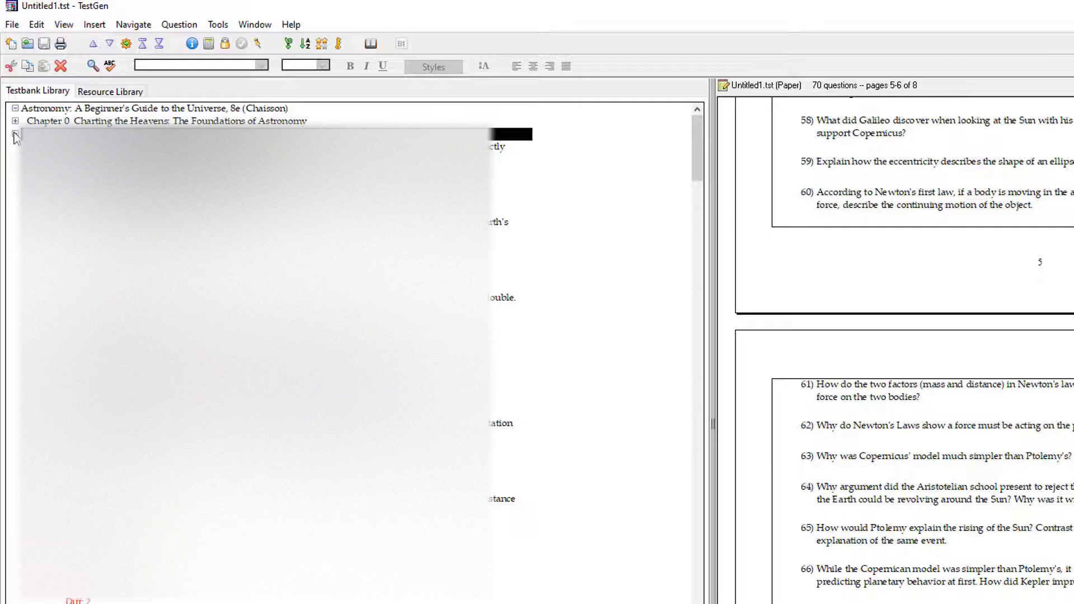
click(15, 134)
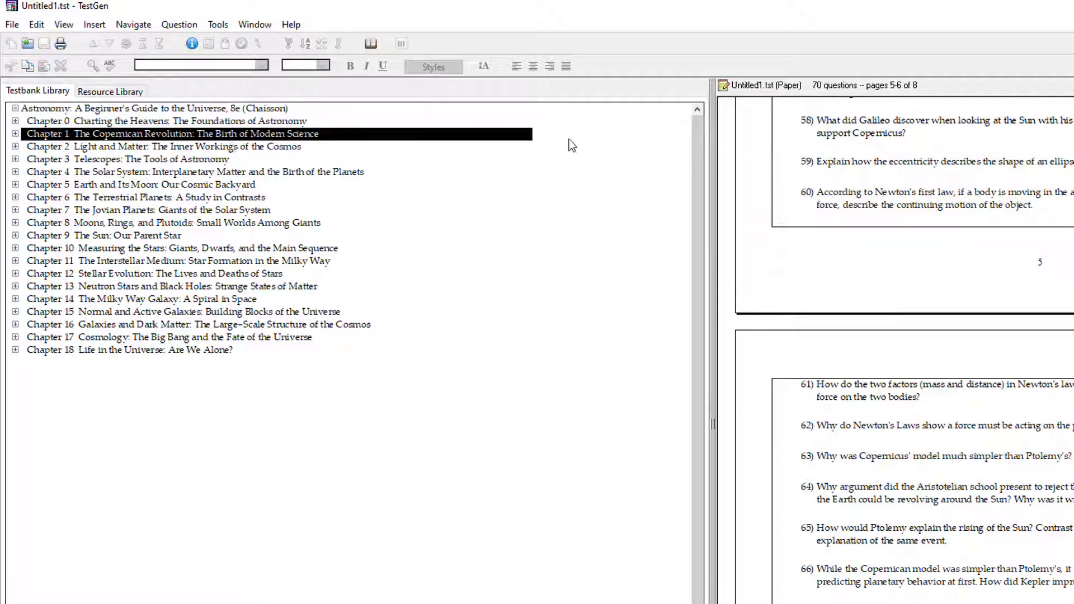
click(849, 254)
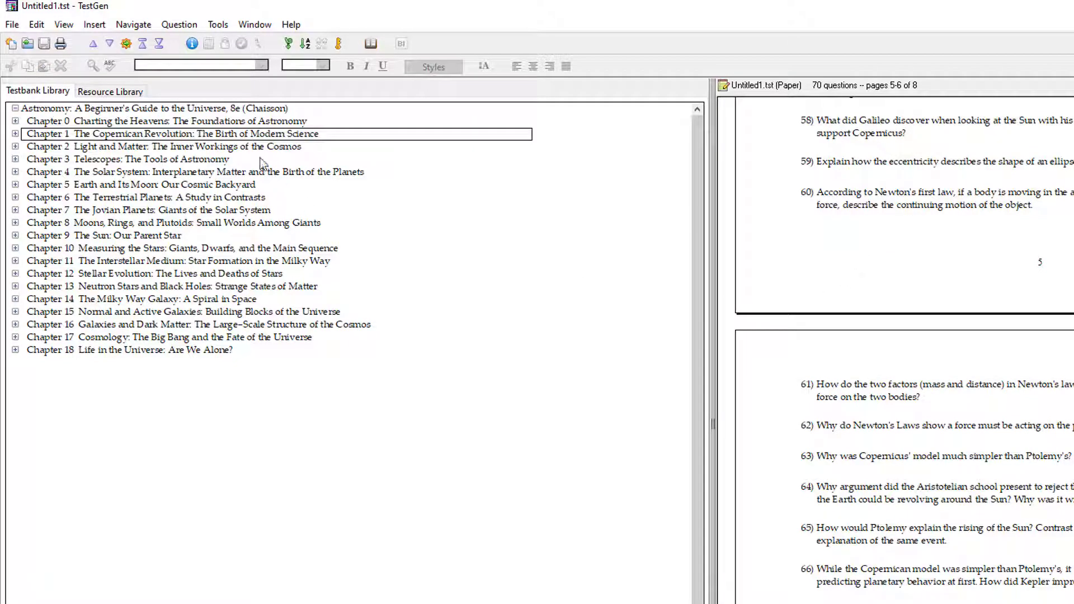
click(13, 25)
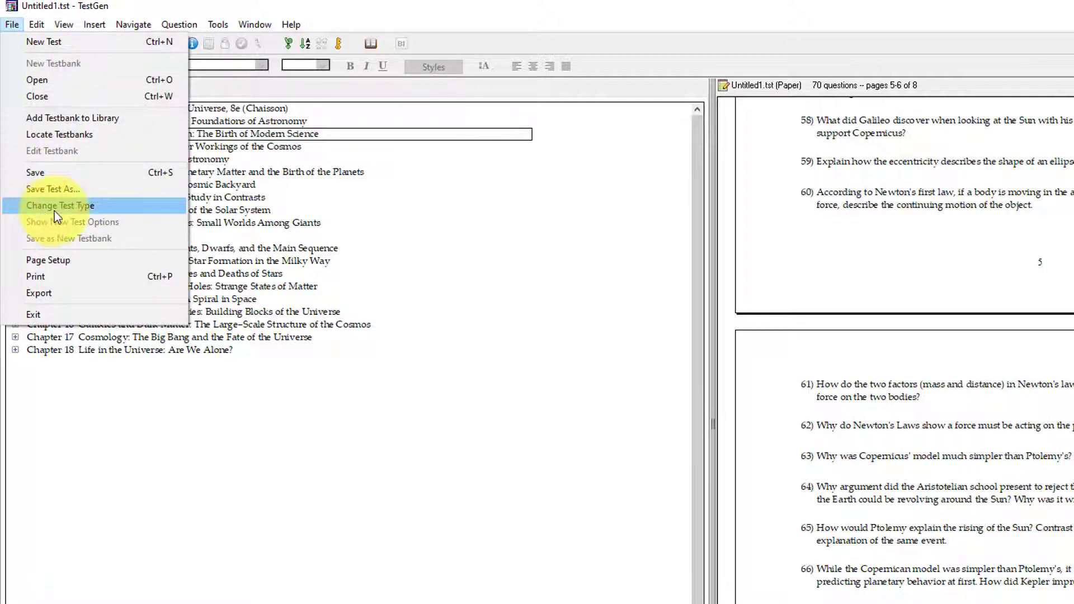
Choose the Blackboard 6.x-9.x export format with pool name 'Test' and description 'Test'.
click(48, 294)
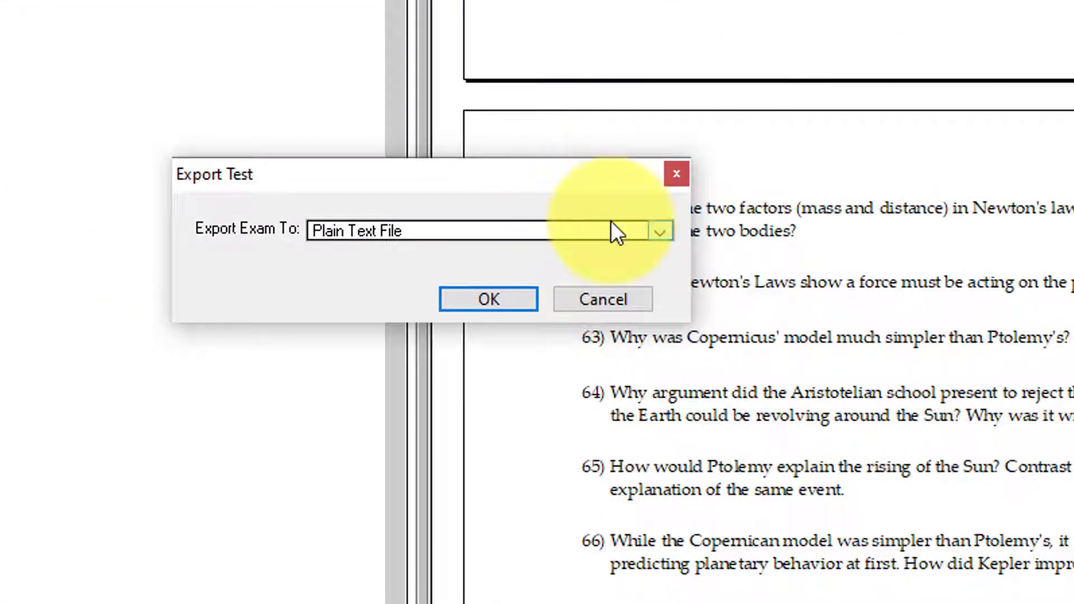
click(660, 230)
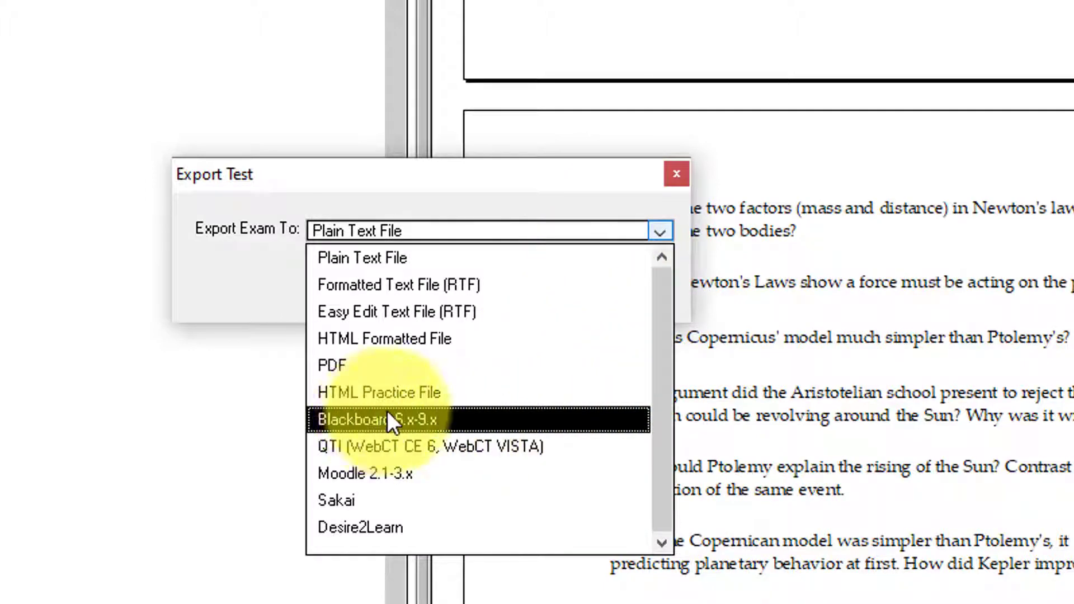
click(424, 421)
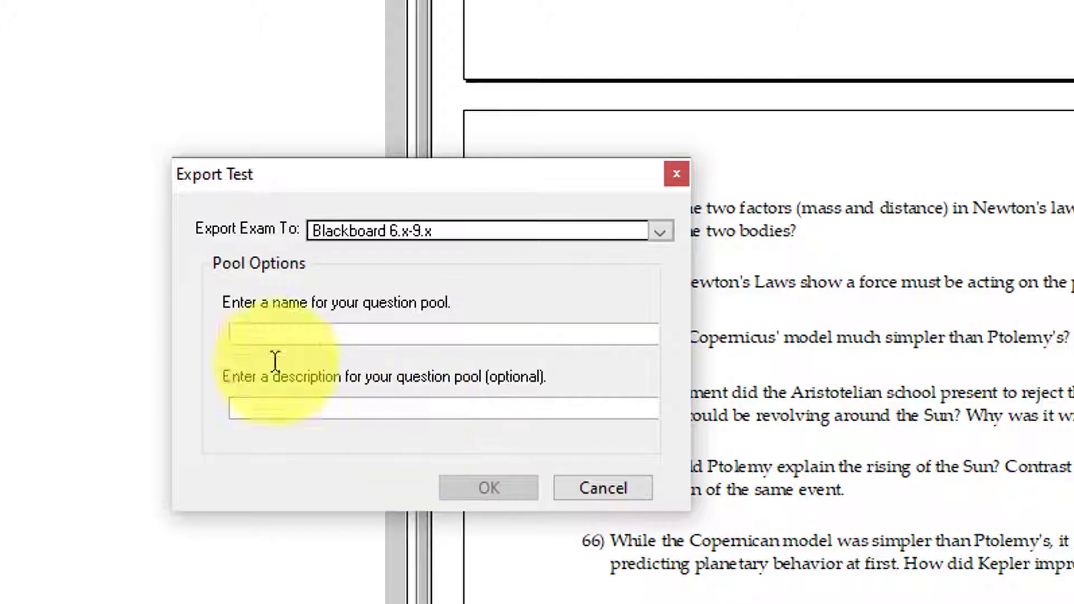
click(250, 332)
text(Test)
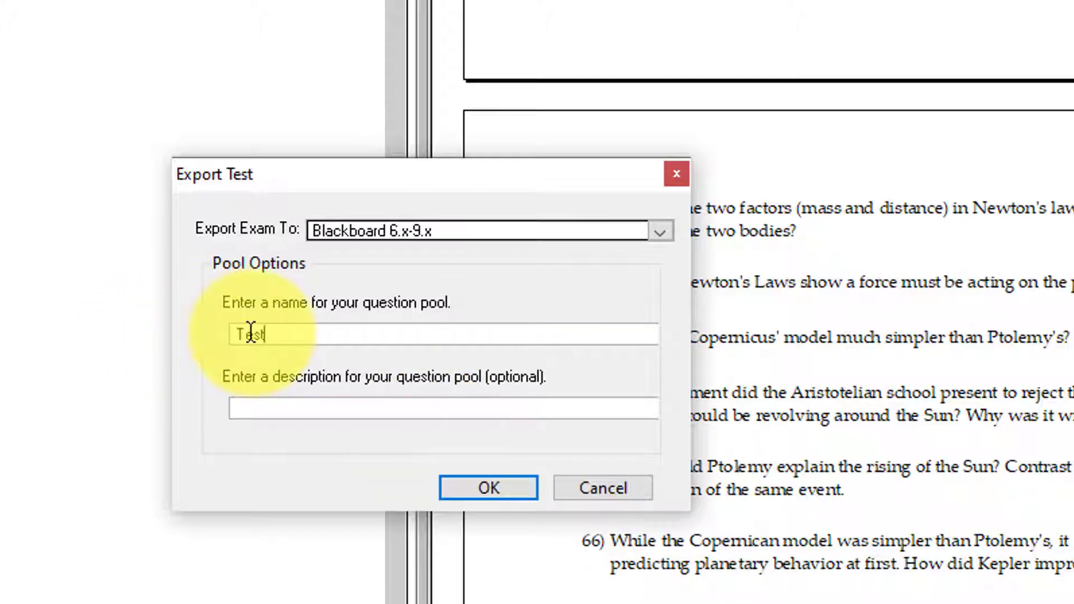
key(Tab)
text(Test)
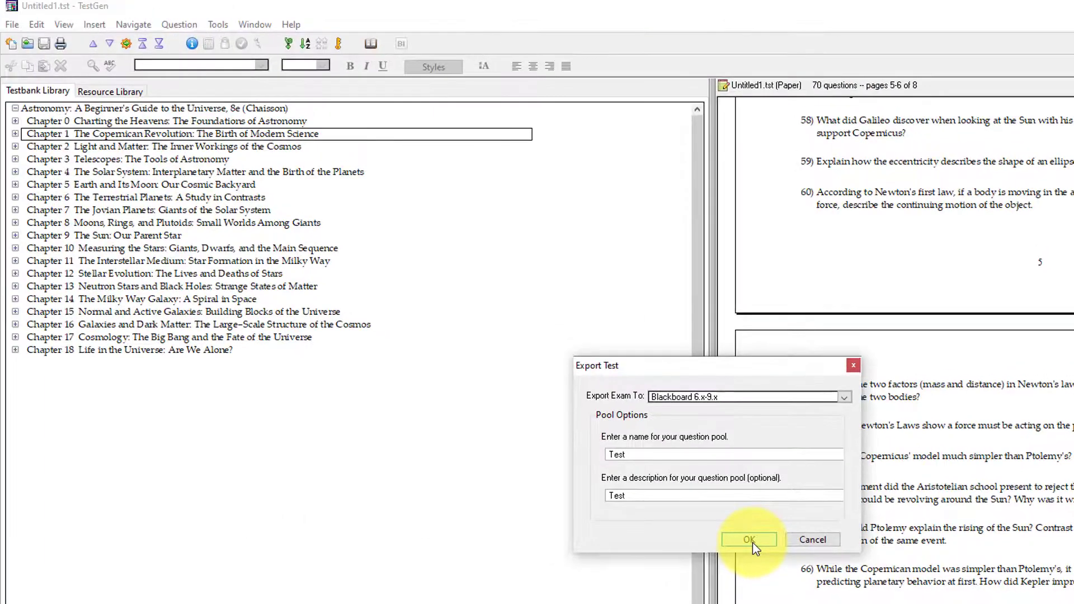
click(488, 488)
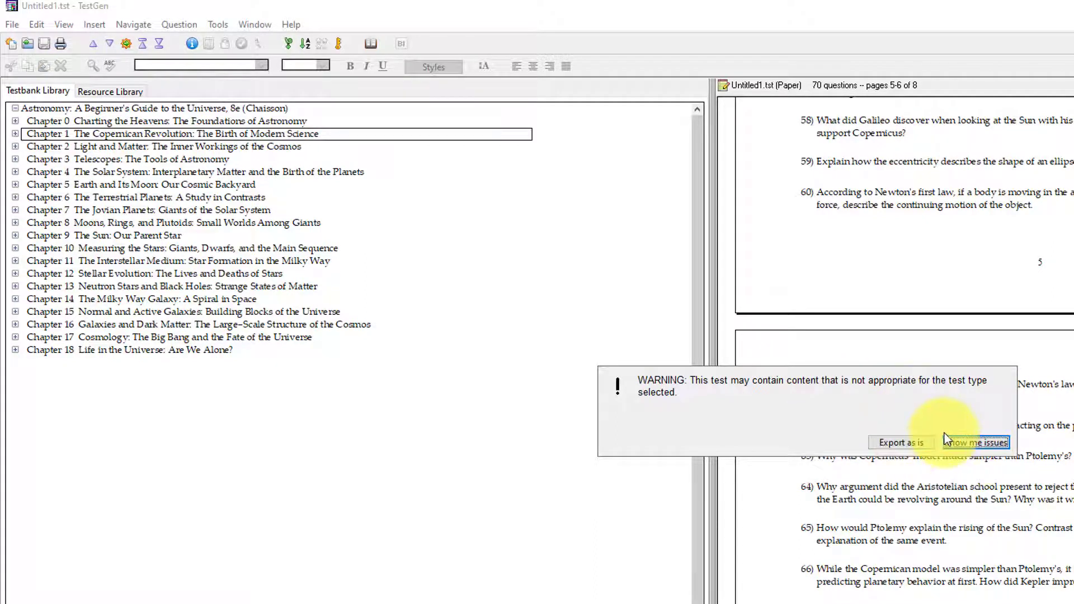
Proceed past the warning, save the export as 'test f' on the Desktop, and close the report.
click(900, 444)
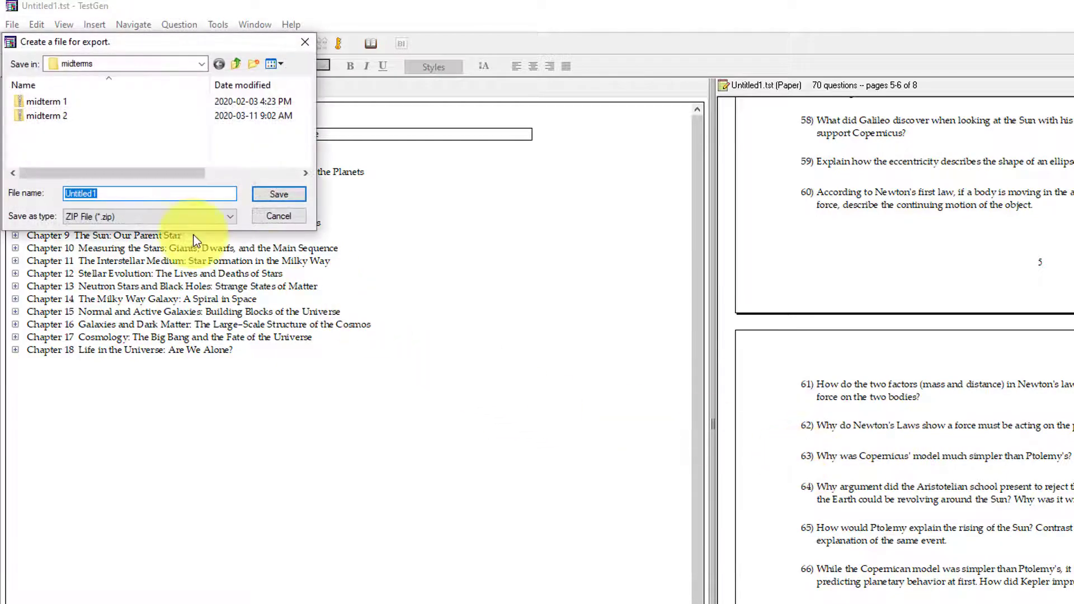
click(239, 67)
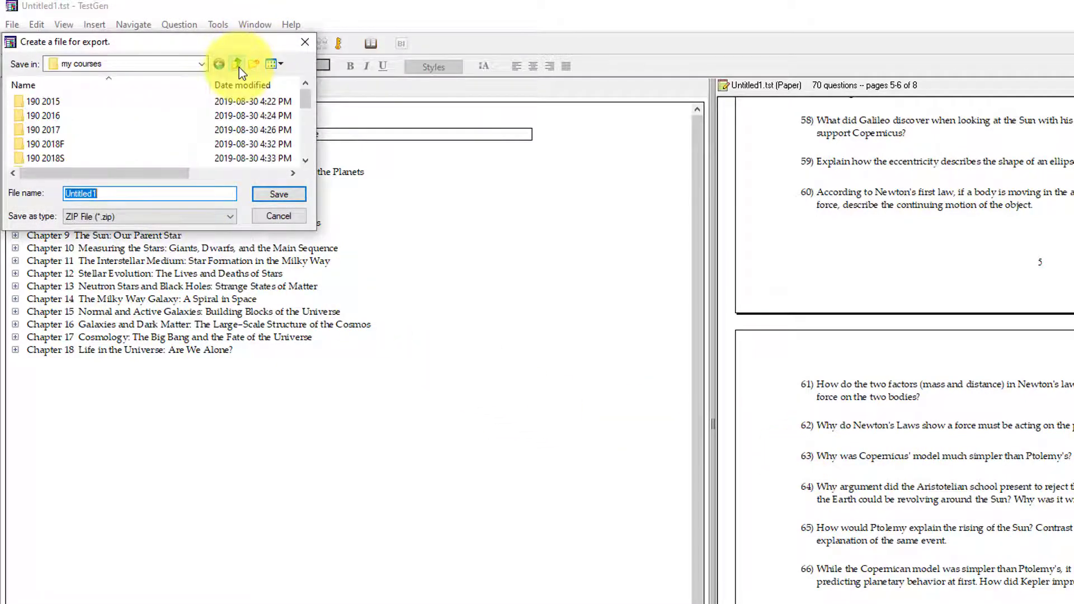
click(240, 67)
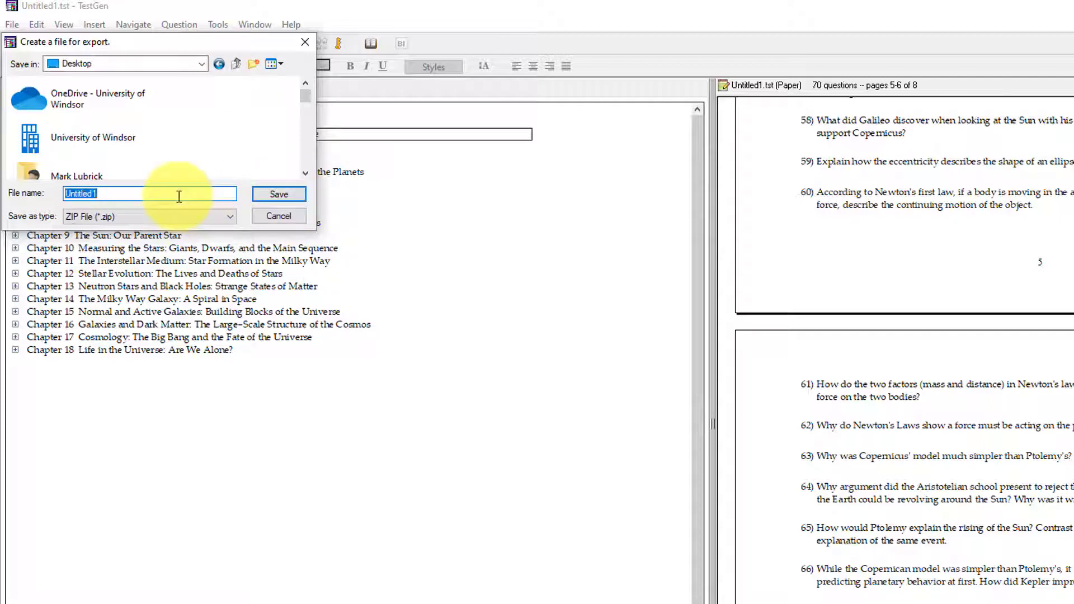
text(tet)
key(BackSpace)
key(BackSpace)
text(st file)
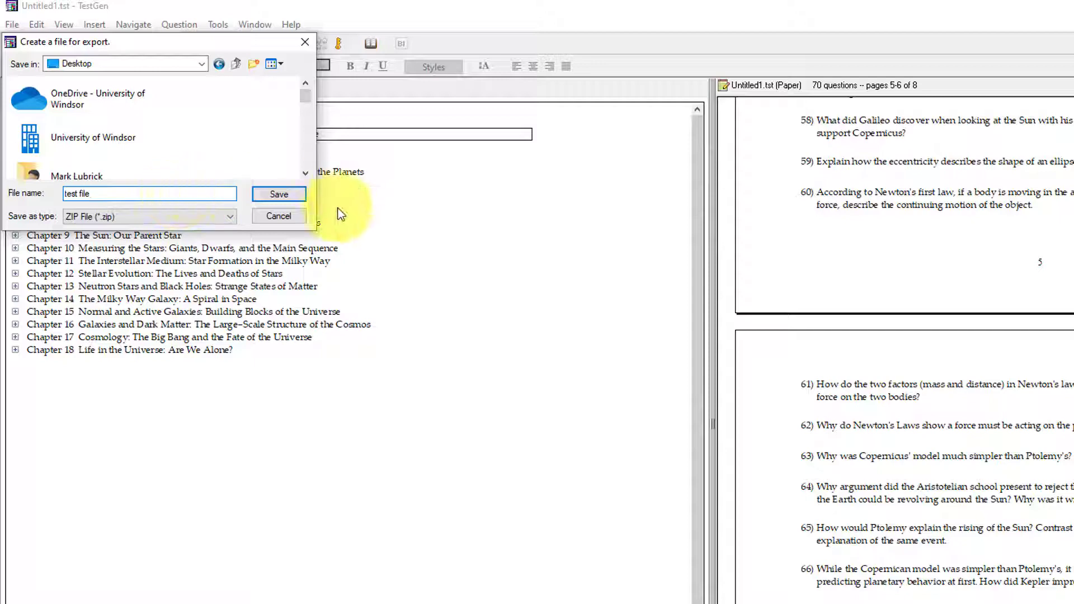
click(264, 194)
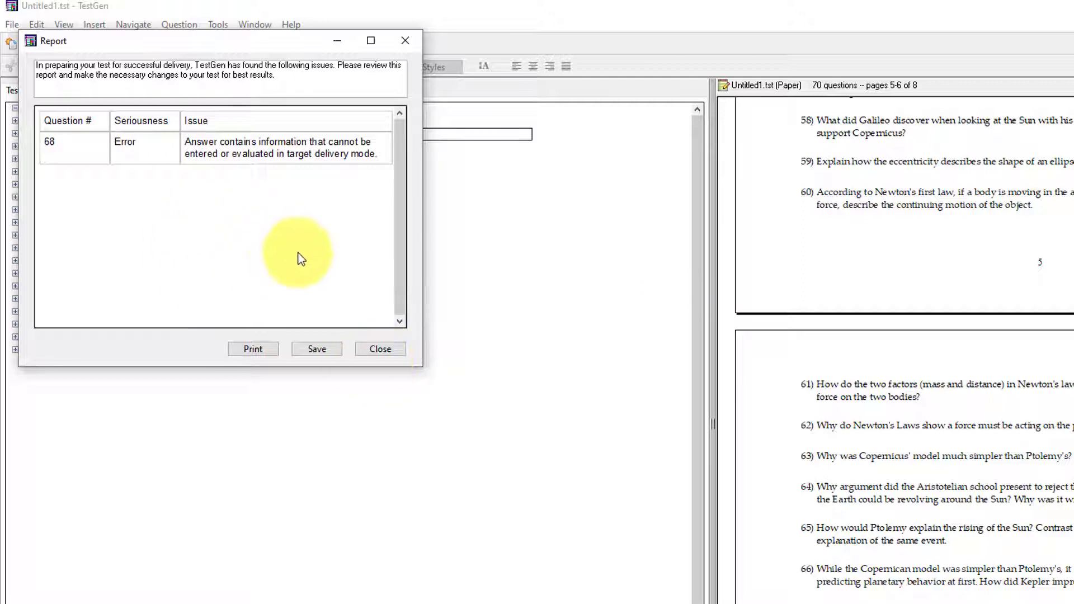
click(397, 347)
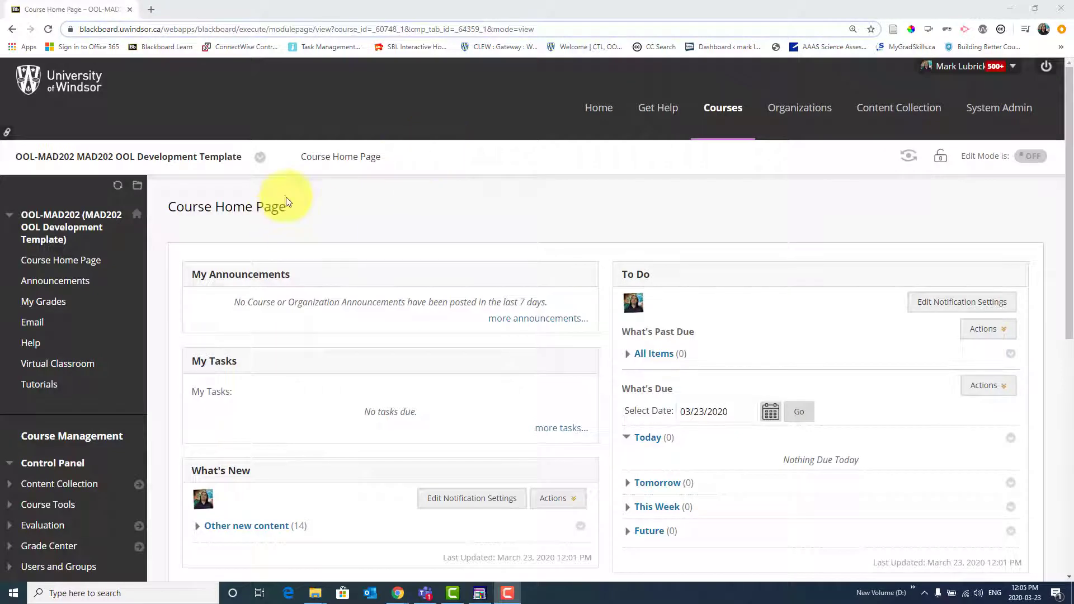
Expand Course Tools in the Control Panel and go to Tests, Surveys, and Pools.
scroll(117, 277, down, 3)
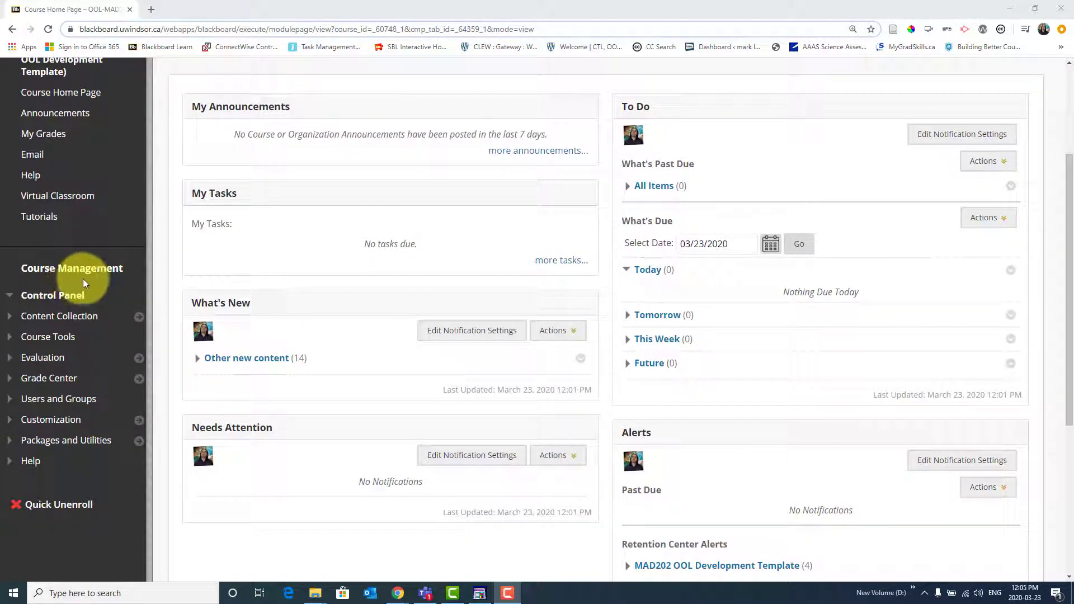
click(38, 337)
scroll(95, 367, down, 3)
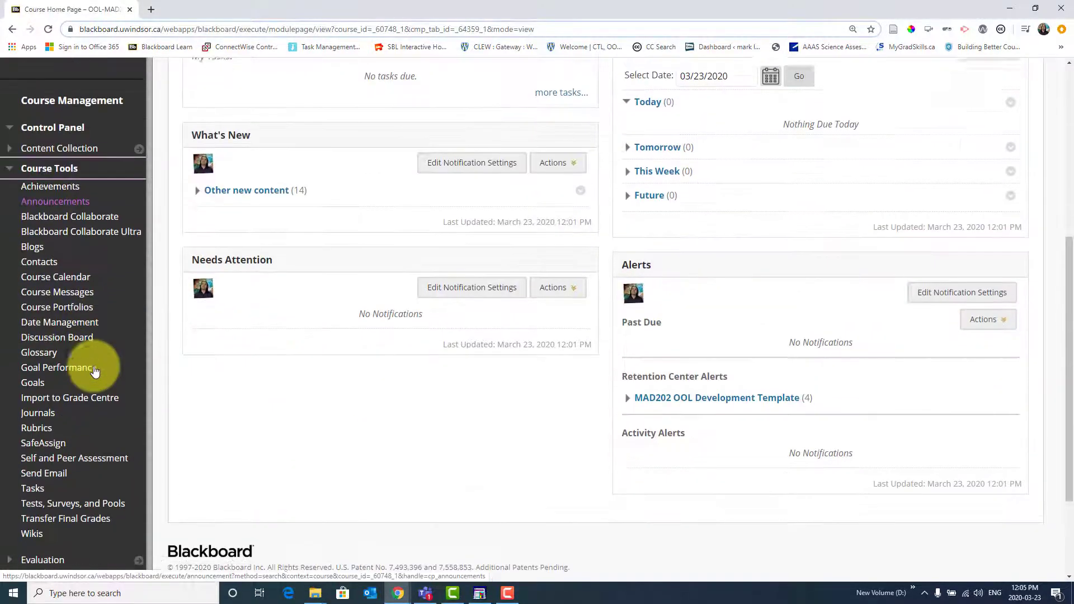
scroll(95, 371, down, 2)
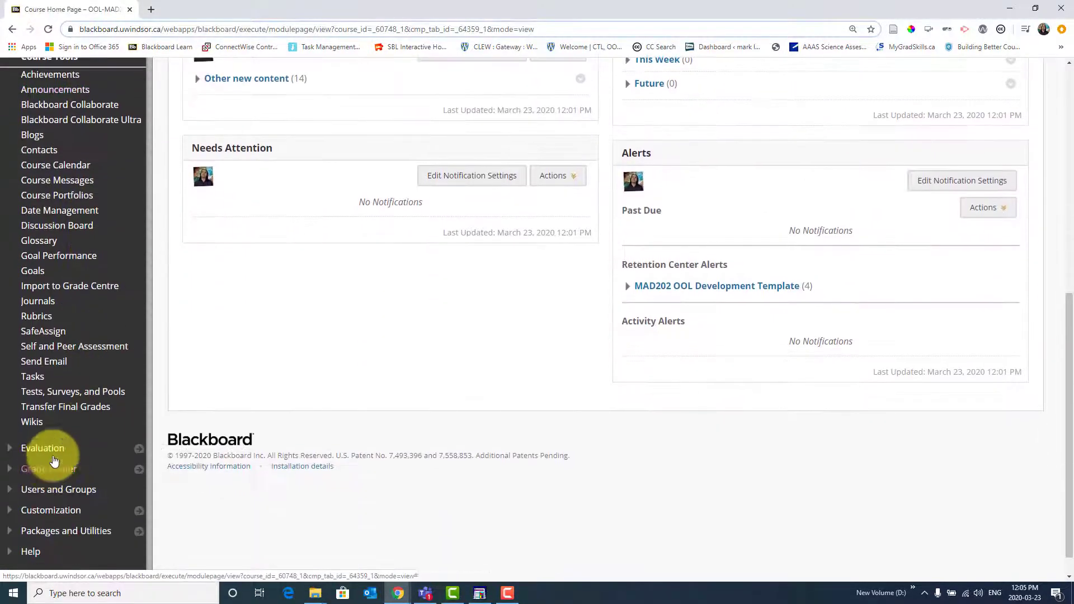
click(93, 393)
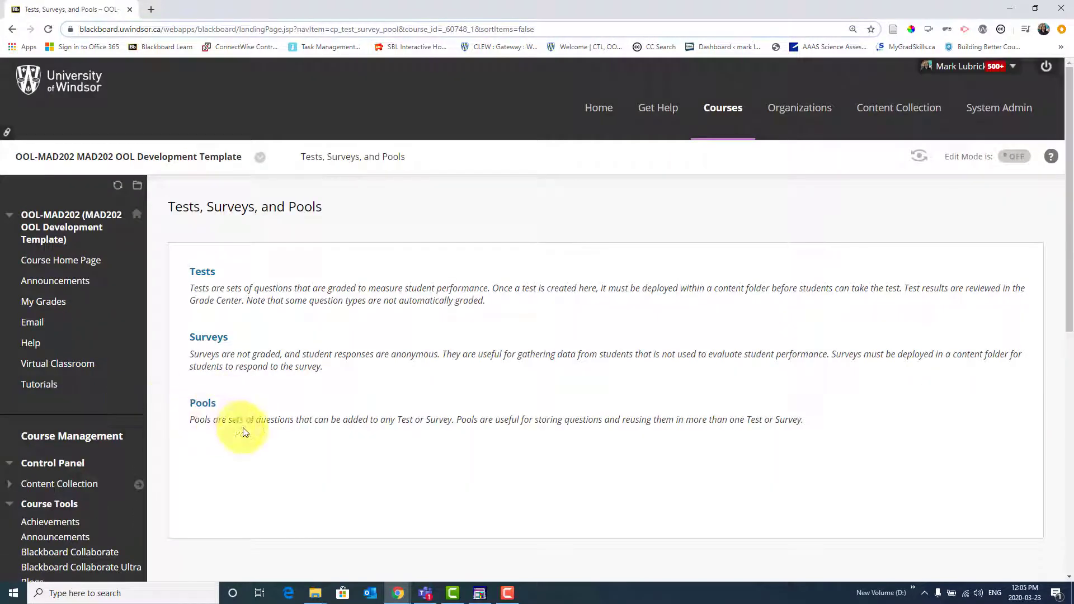
Import test file.zip as the 70-question 'Test' pool, then return to Tests, Surveys, and Pools.
click(201, 410)
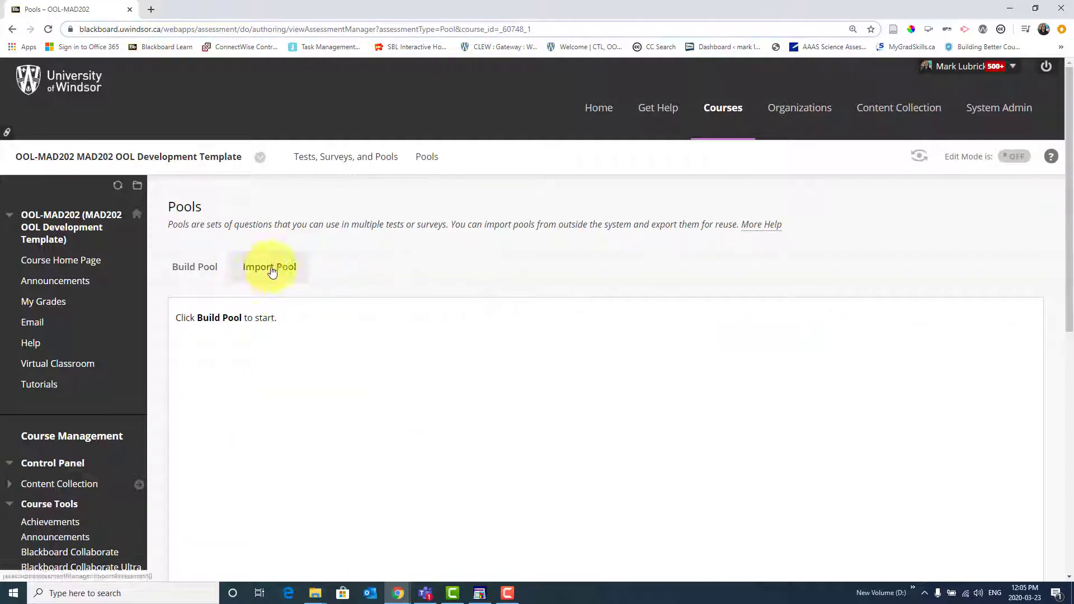
click(272, 271)
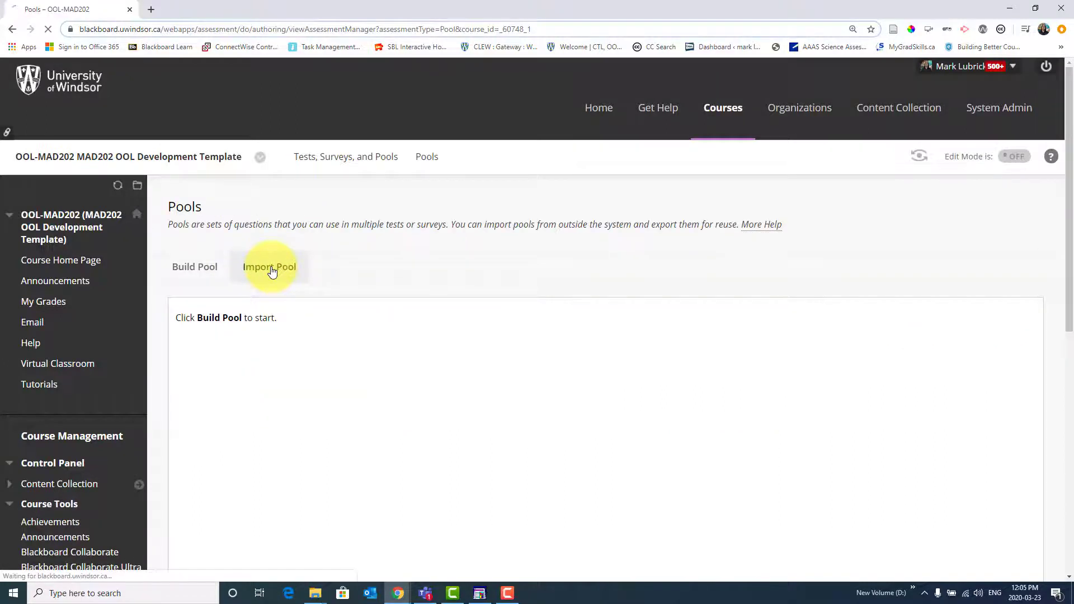
scroll(490, 336, down, 2)
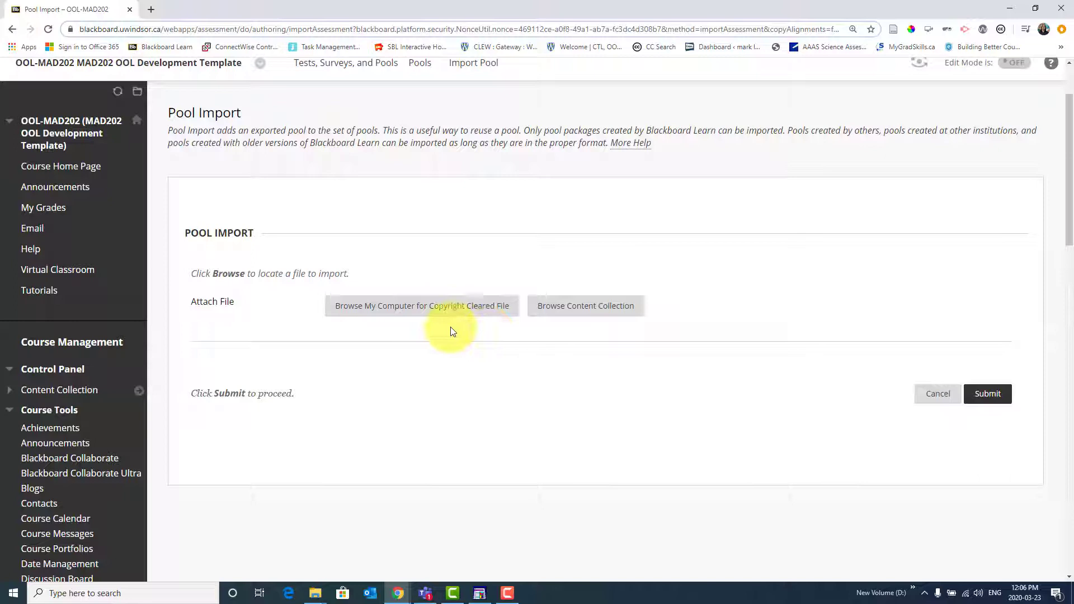
click(438, 306)
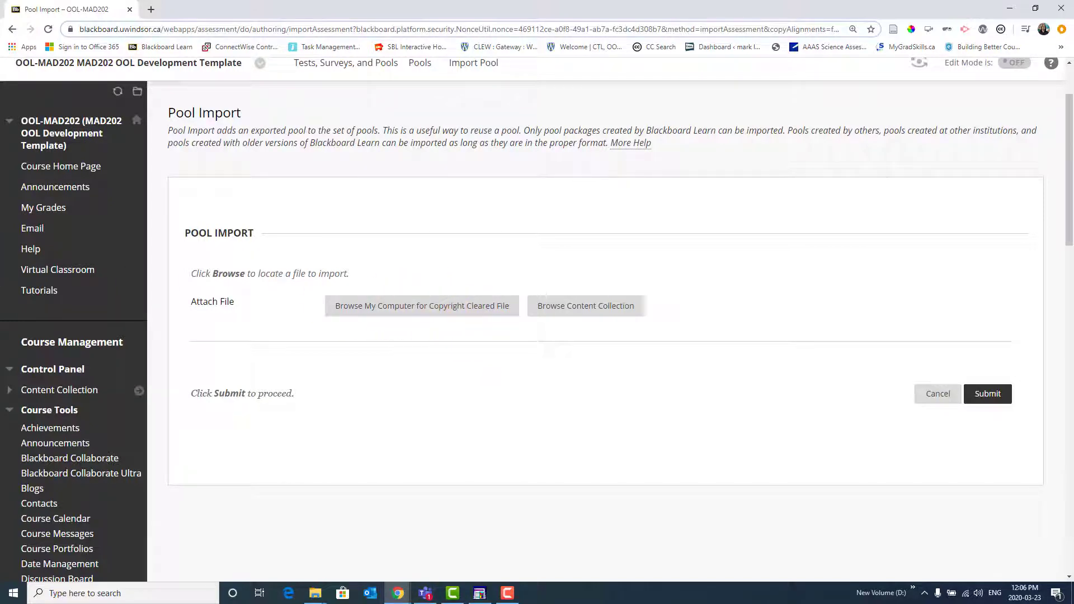
click(427, 297)
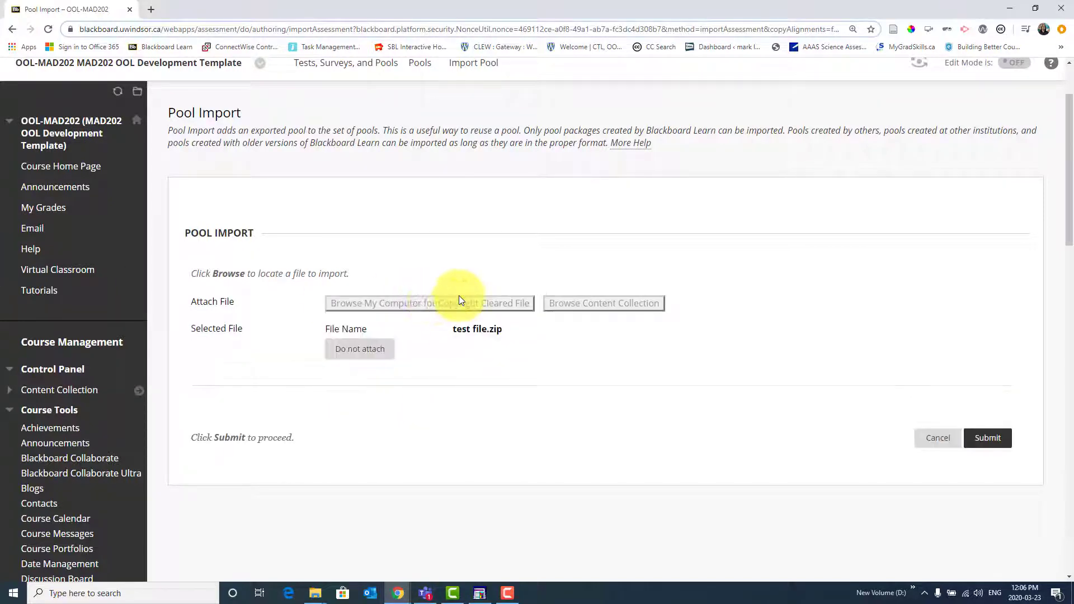
click(984, 438)
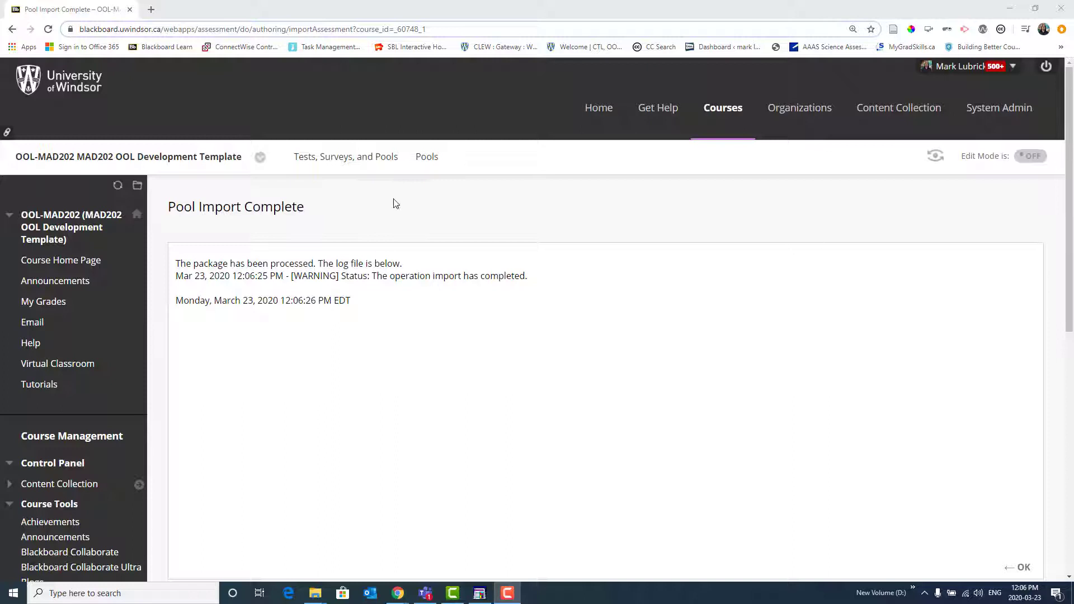
click(377, 162)
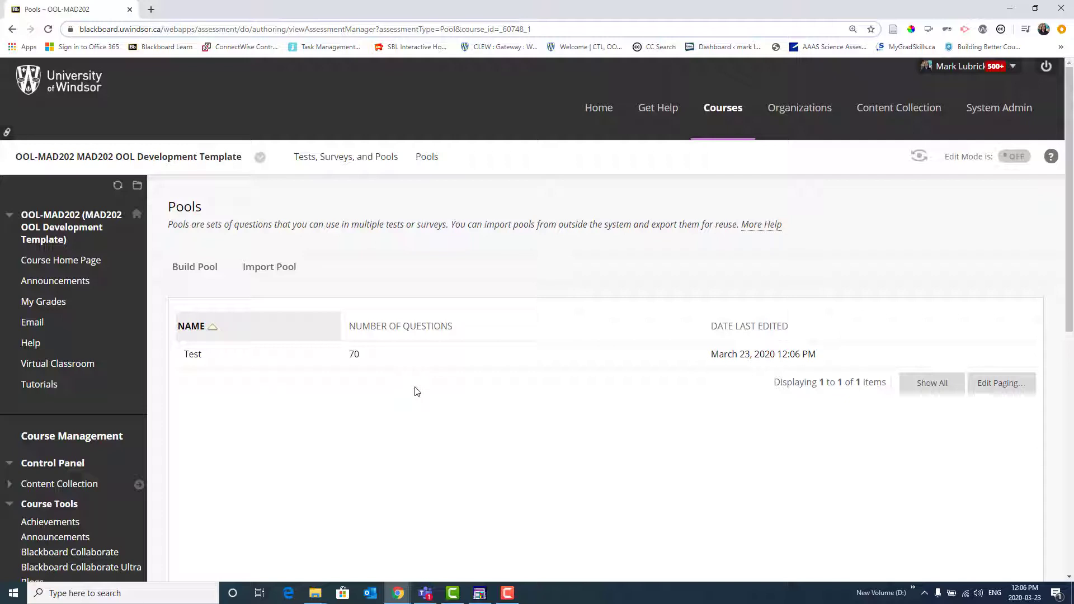
click(345, 157)
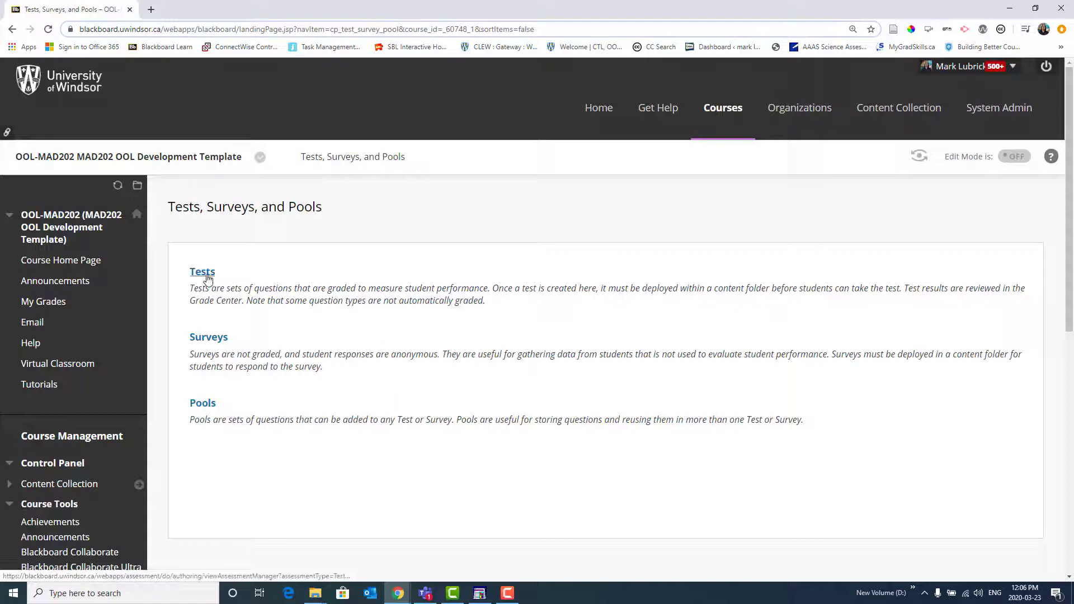
Create a new test named 'example'.
click(205, 272)
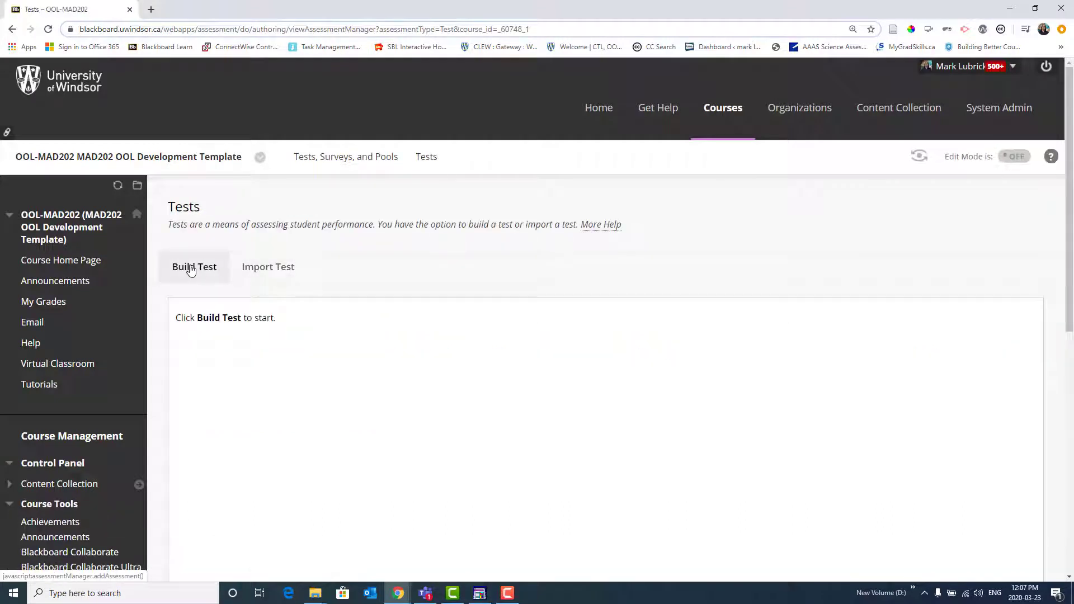
click(191, 268)
text(exam)
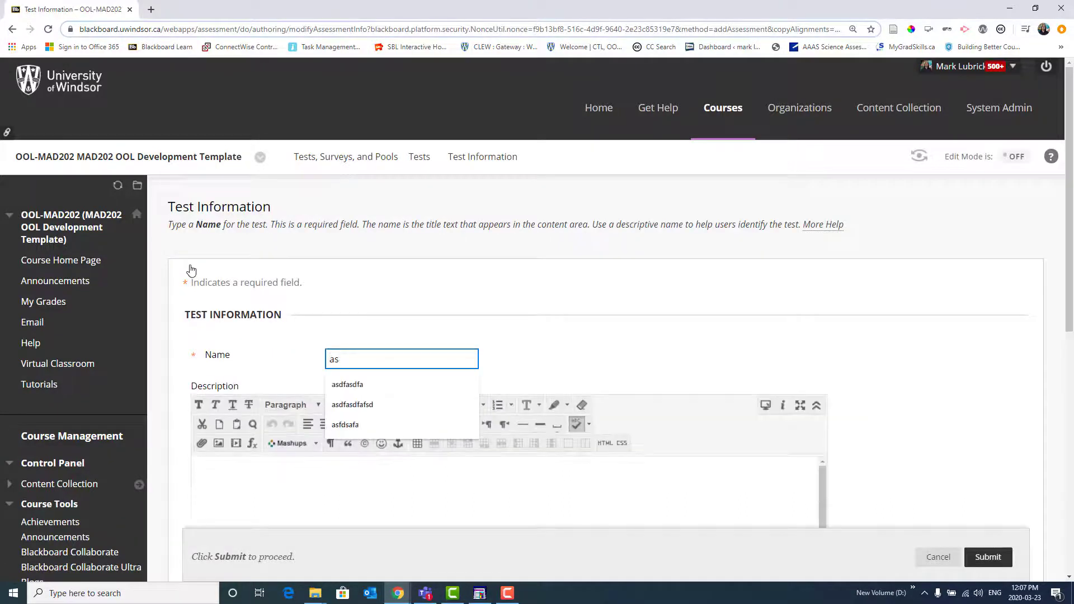
text(ple)
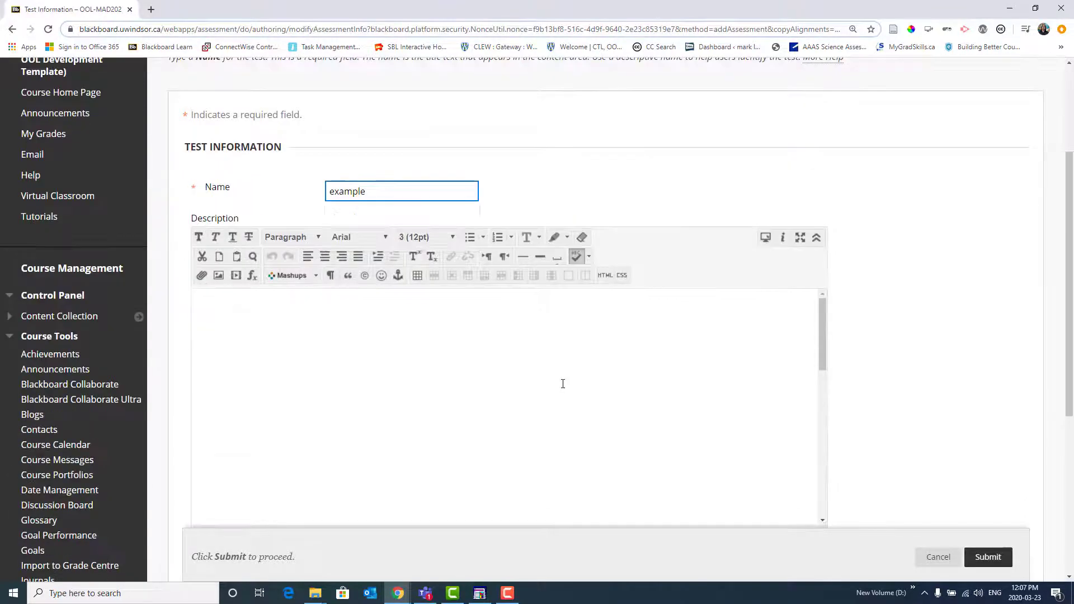
scroll(563, 384, down, 3)
scroll(927, 398, down, 5)
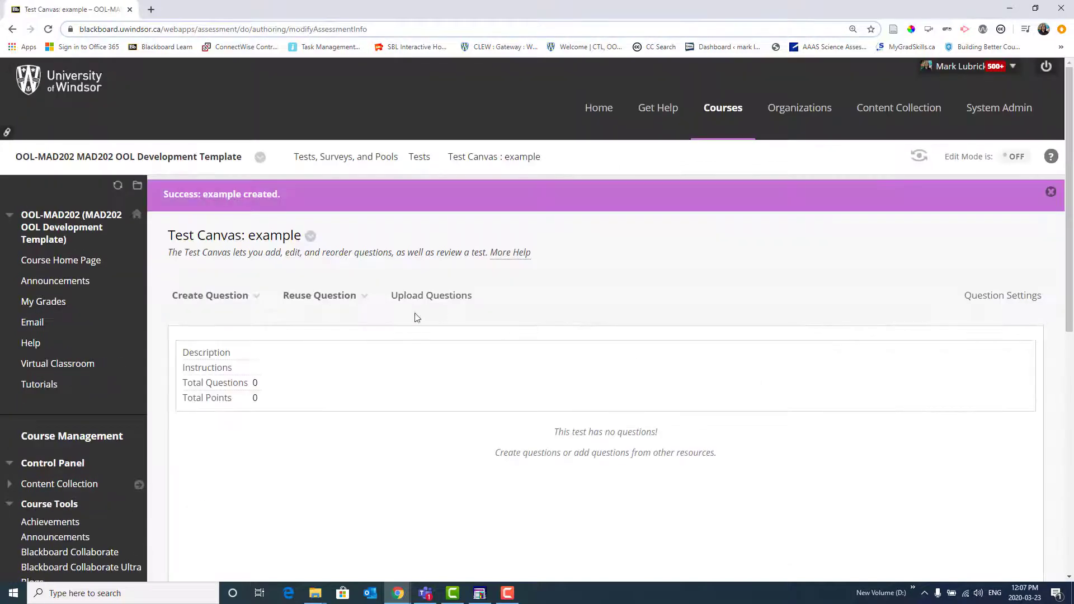
Search for reusable questions limited to the Test pool, listing its 70 questions.
click(369, 305)
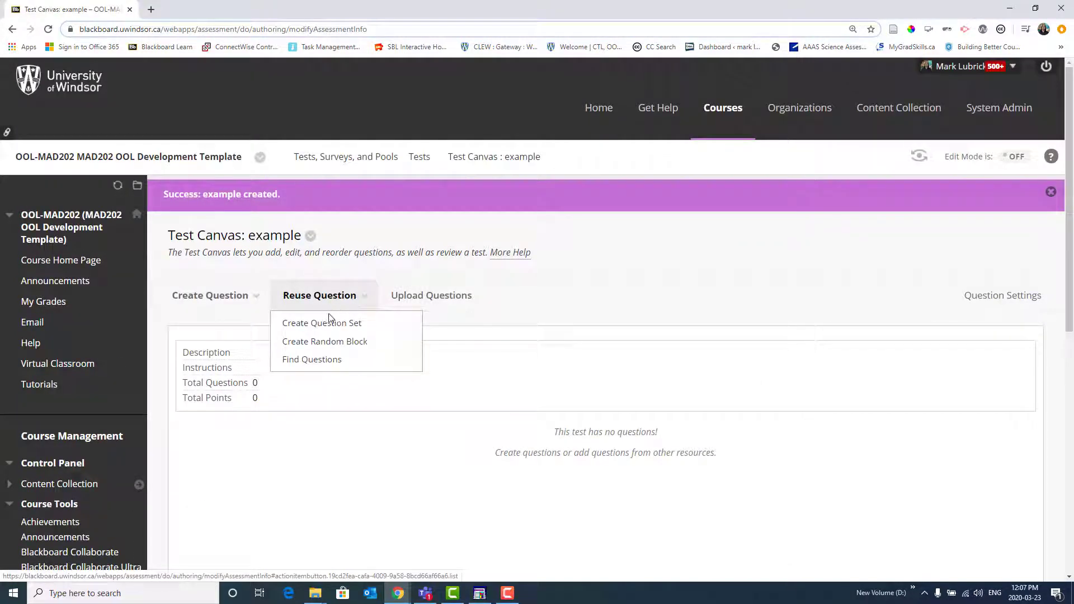
click(321, 369)
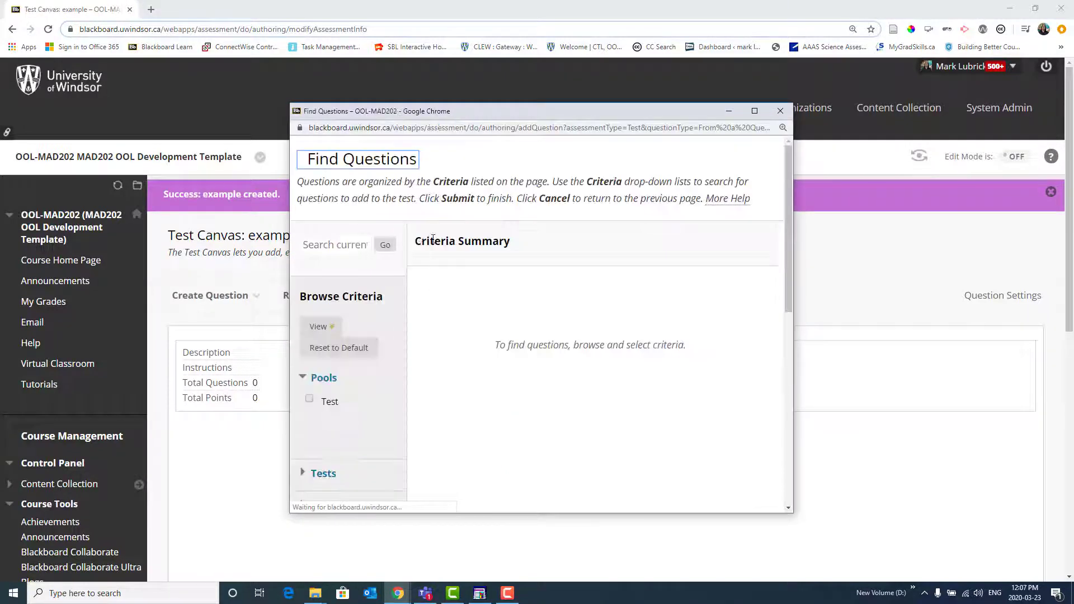
click(310, 400)
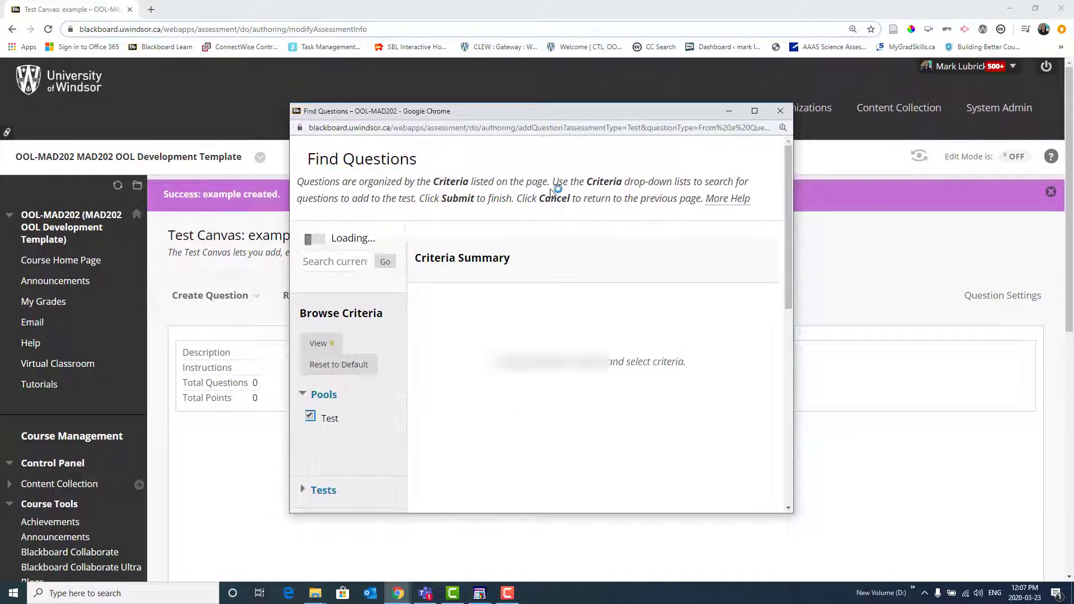
scroll(590, 336, down, 10)
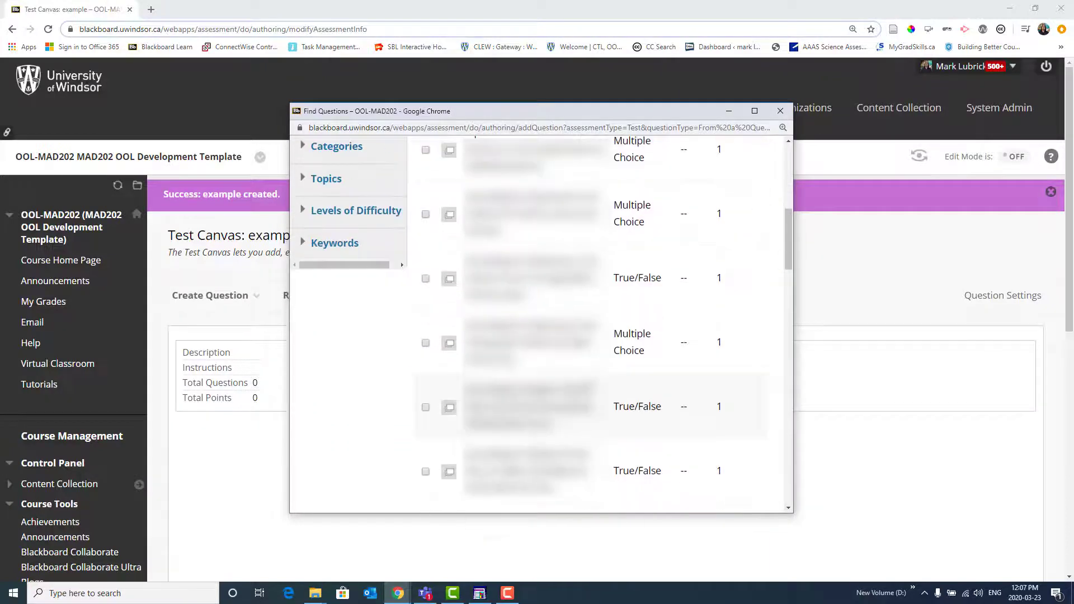
scroll(590, 385, up, 10)
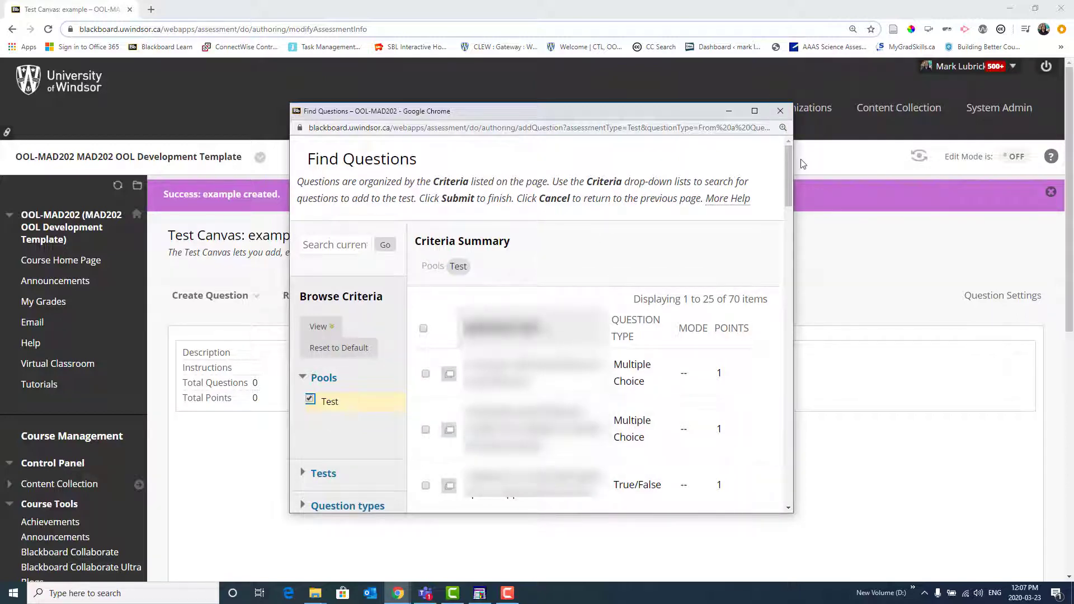
Close the search and create a question set from all 25 Test pool questions.
click(786, 116)
click(344, 299)
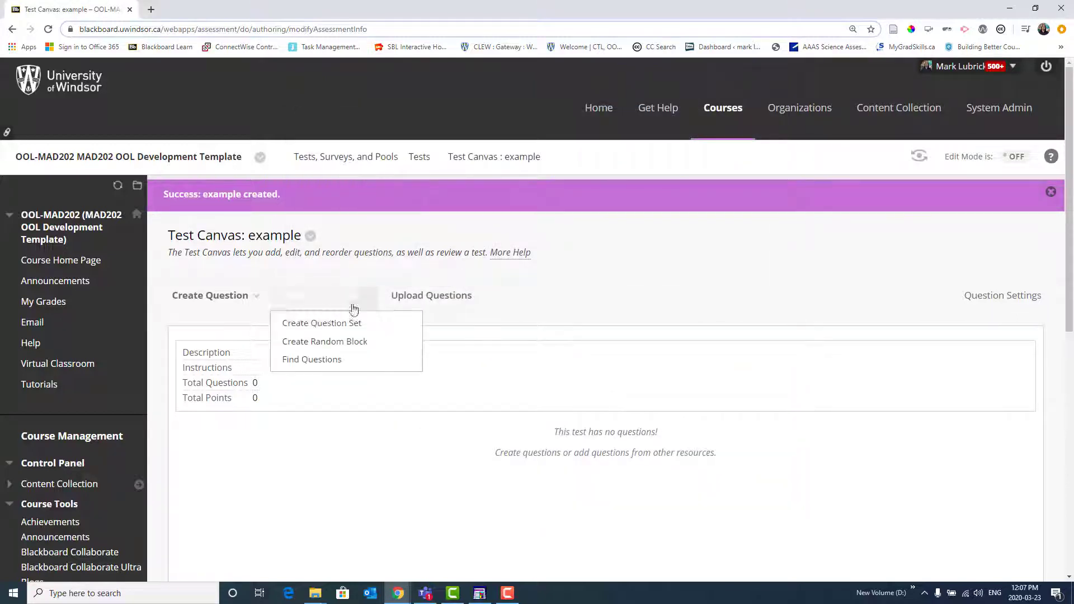
click(331, 324)
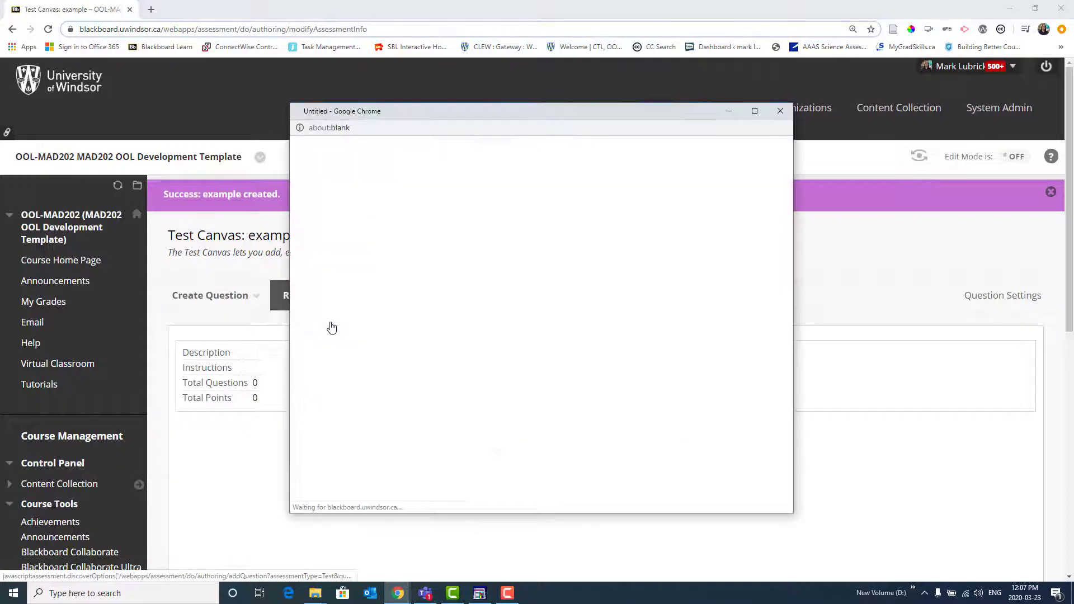
double_click(629, 113)
click(41, 255)
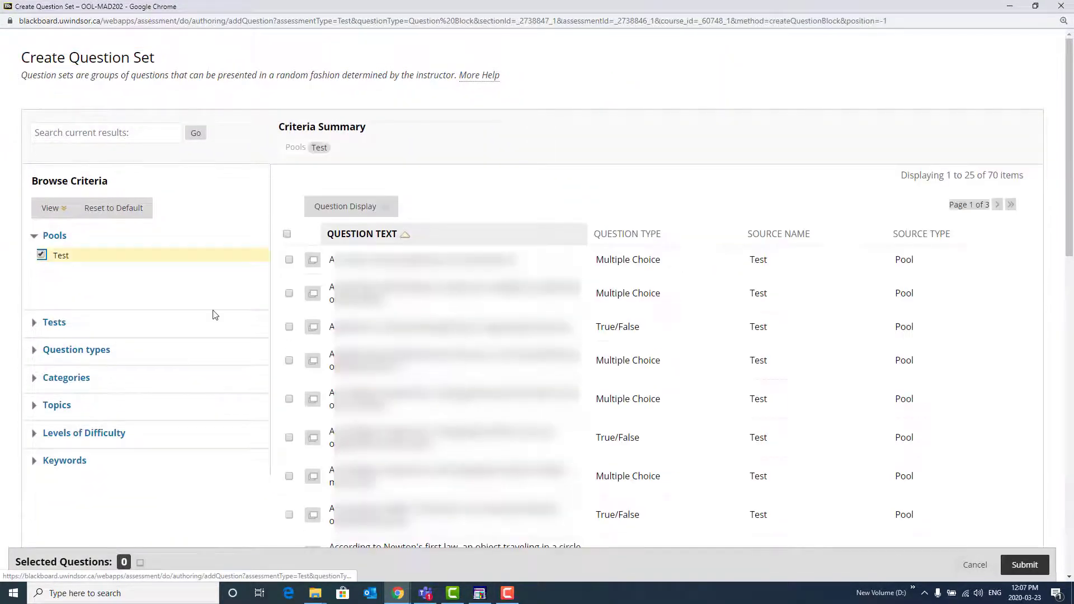
click(286, 234)
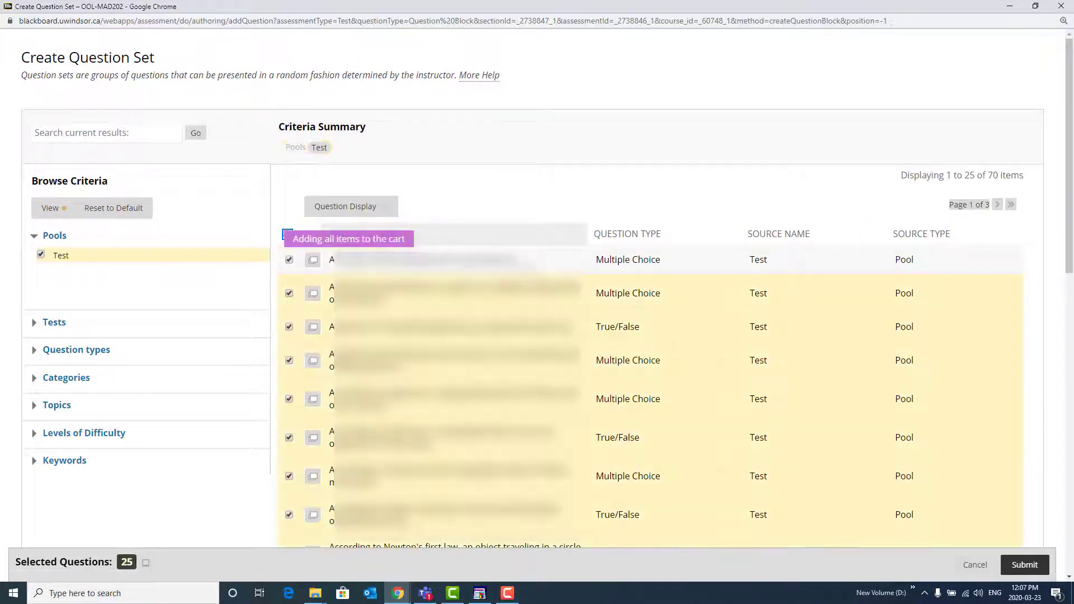
click(1024, 564)
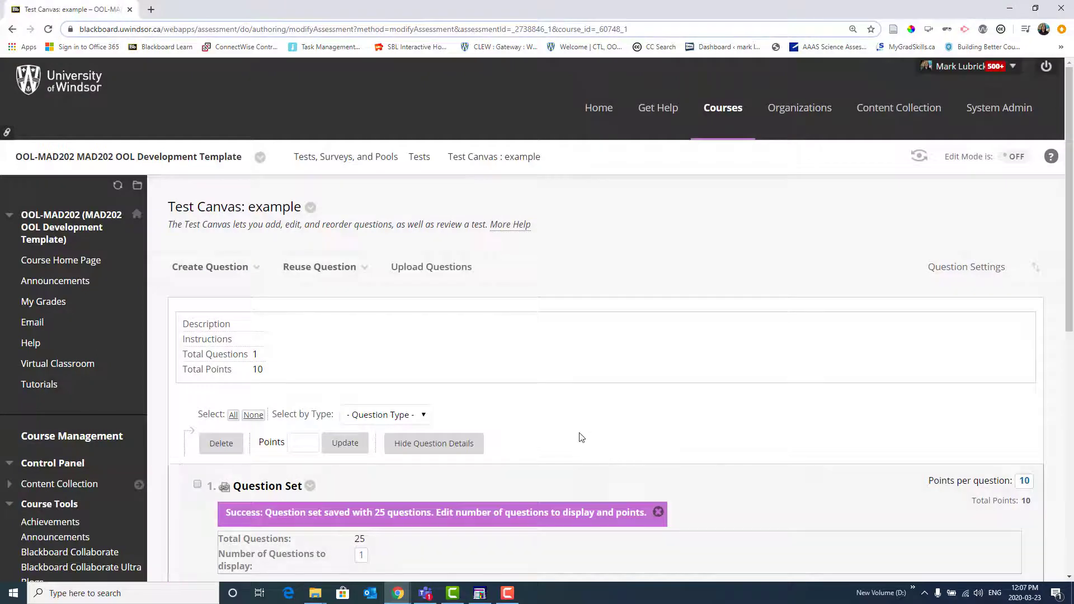
Set the question set to display 5 questions, for 50 points total.
scroll(578, 437, down, 4)
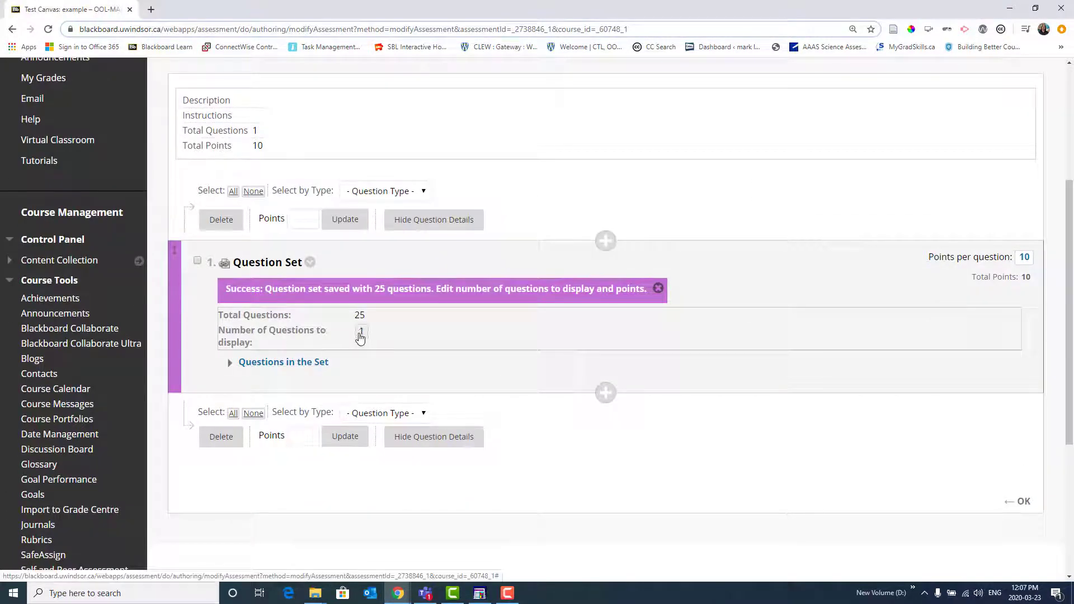
click(362, 334)
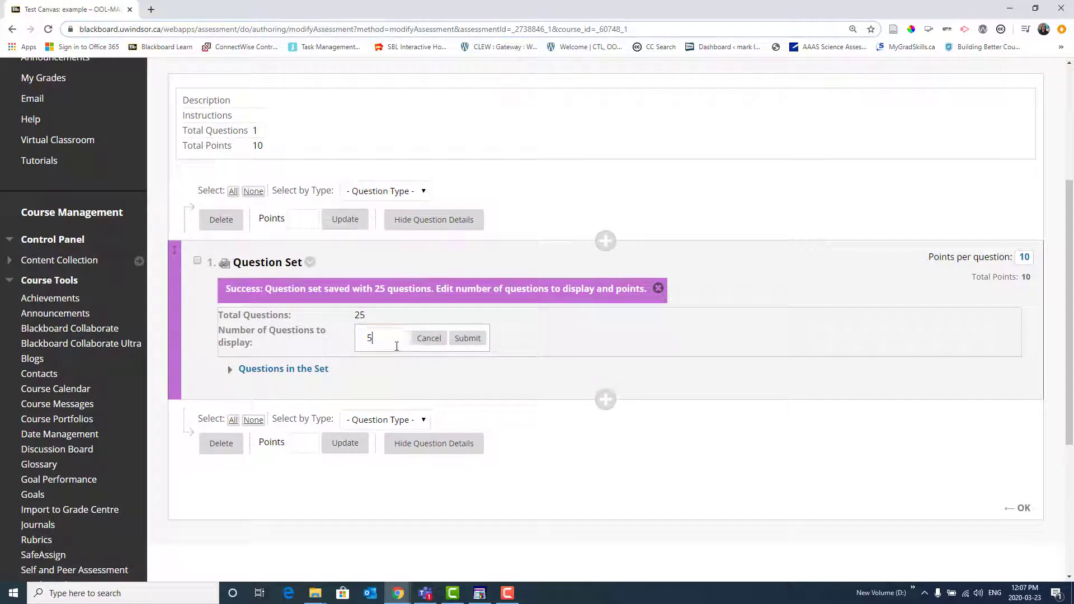
click(468, 338)
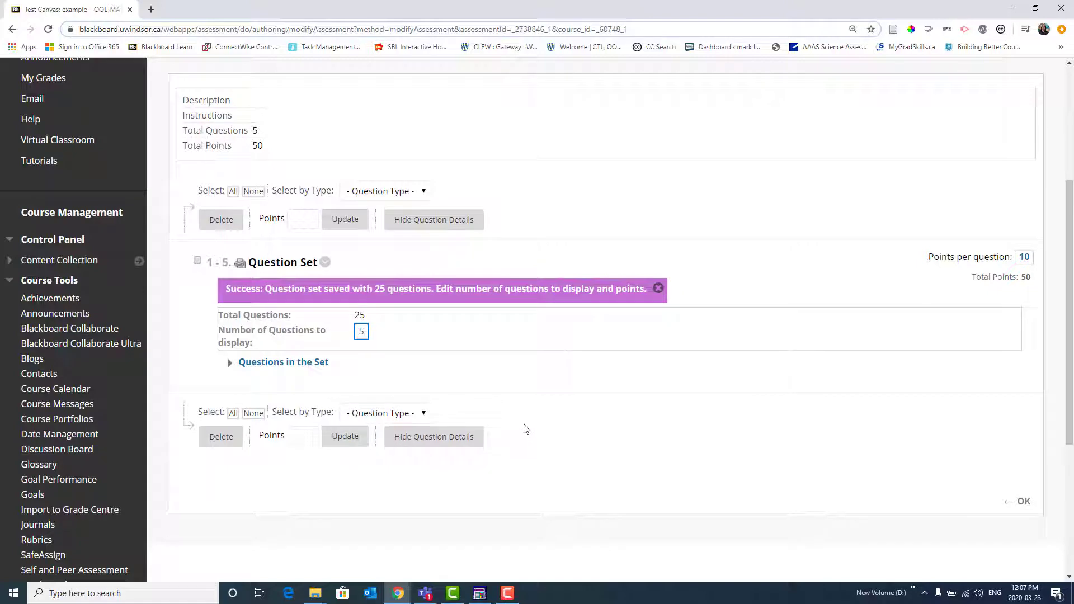
scroll(520, 420, up, 3)
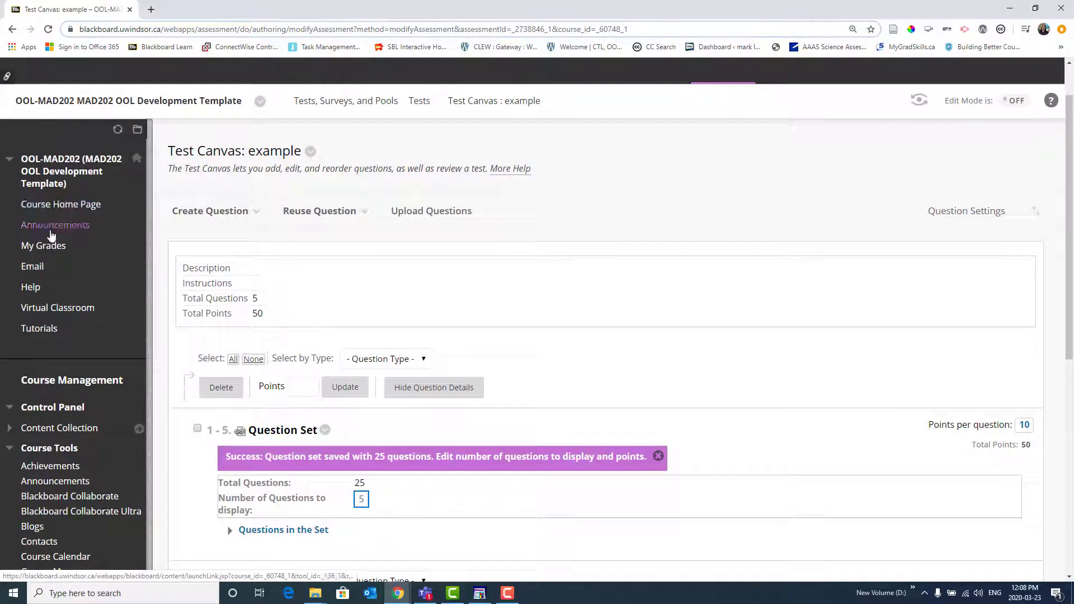
With Edit Mode on, add the existing 'example' test to the Resources area.
click(90, 211)
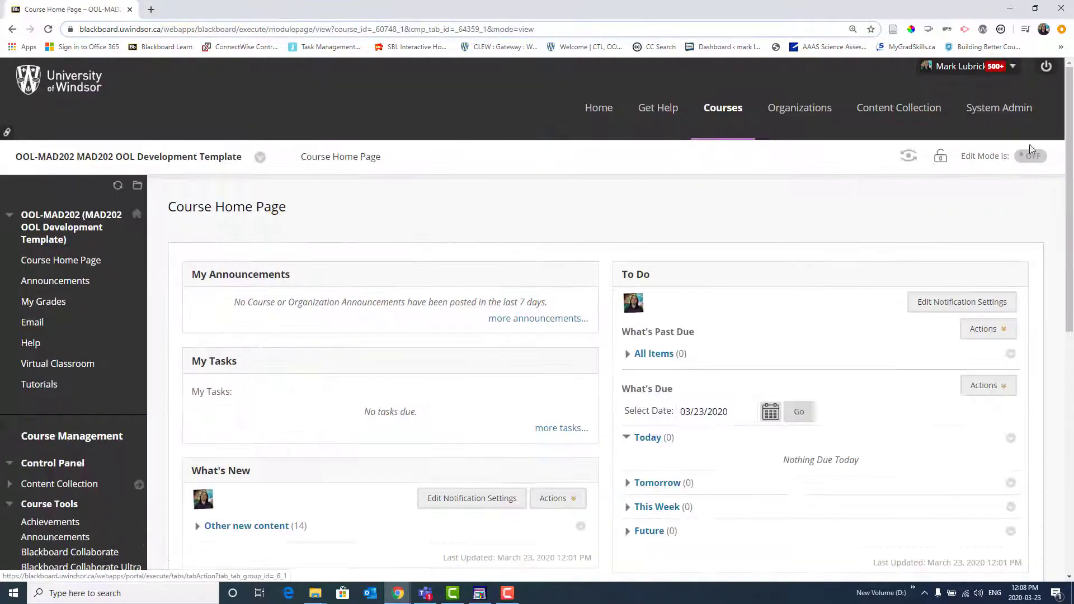
click(1030, 157)
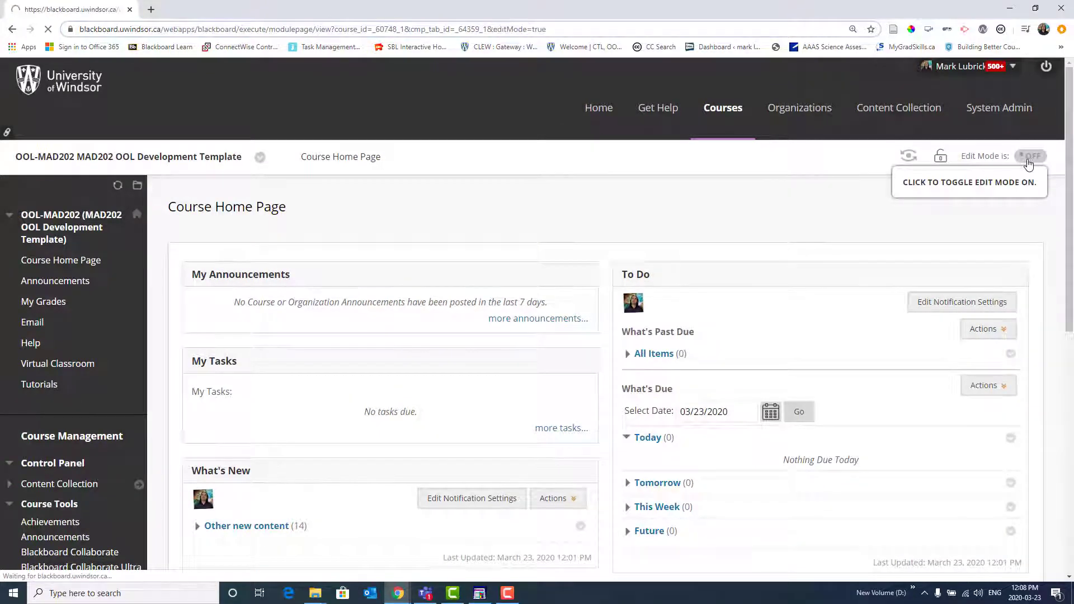
click(45, 330)
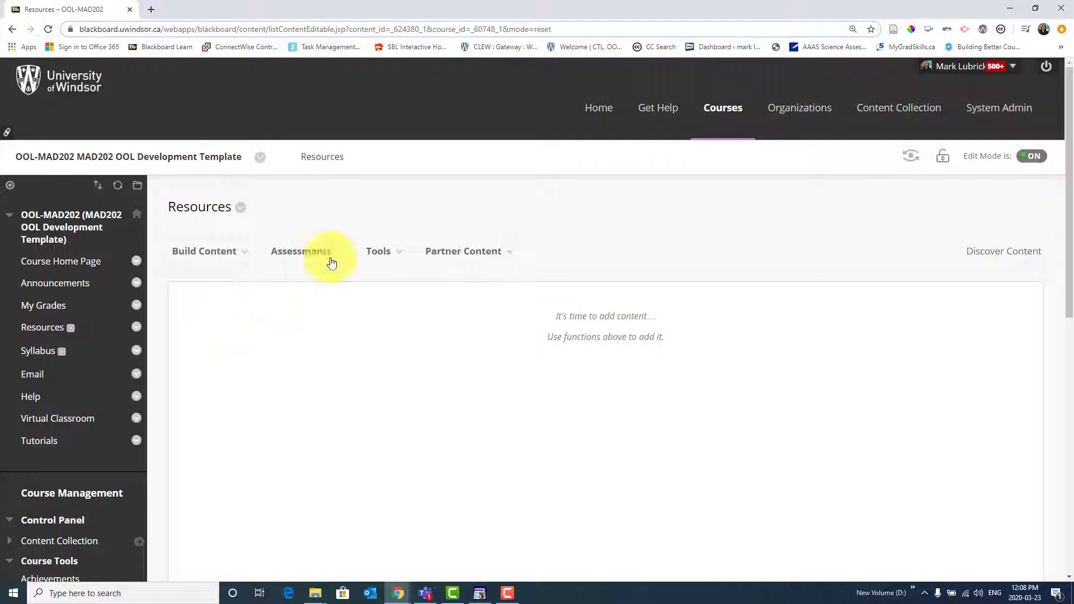
click(331, 262)
click(287, 283)
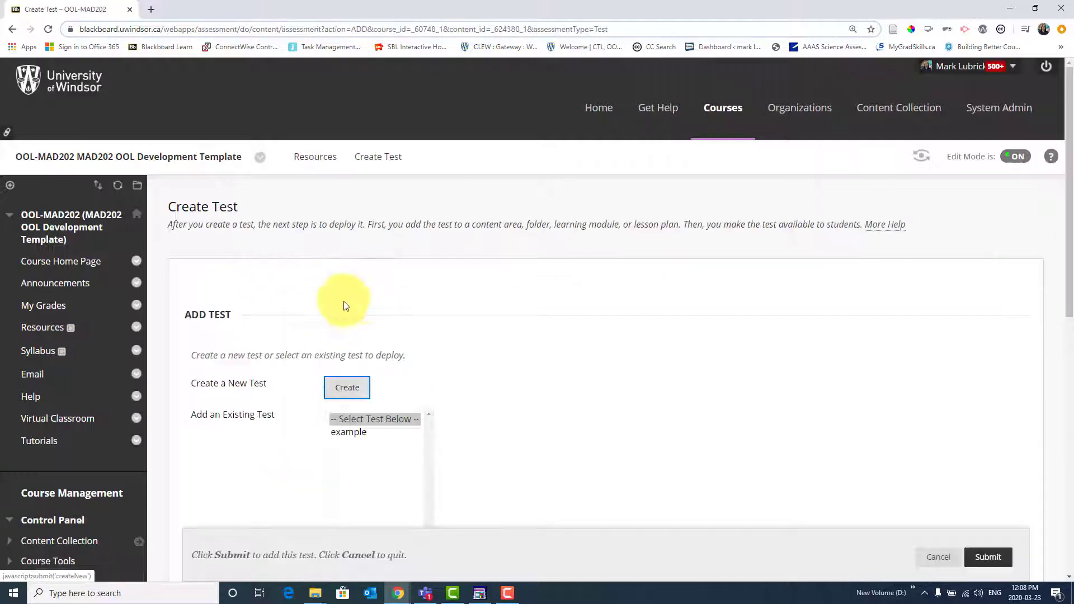
scroll(494, 321, down, 5)
click(364, 153)
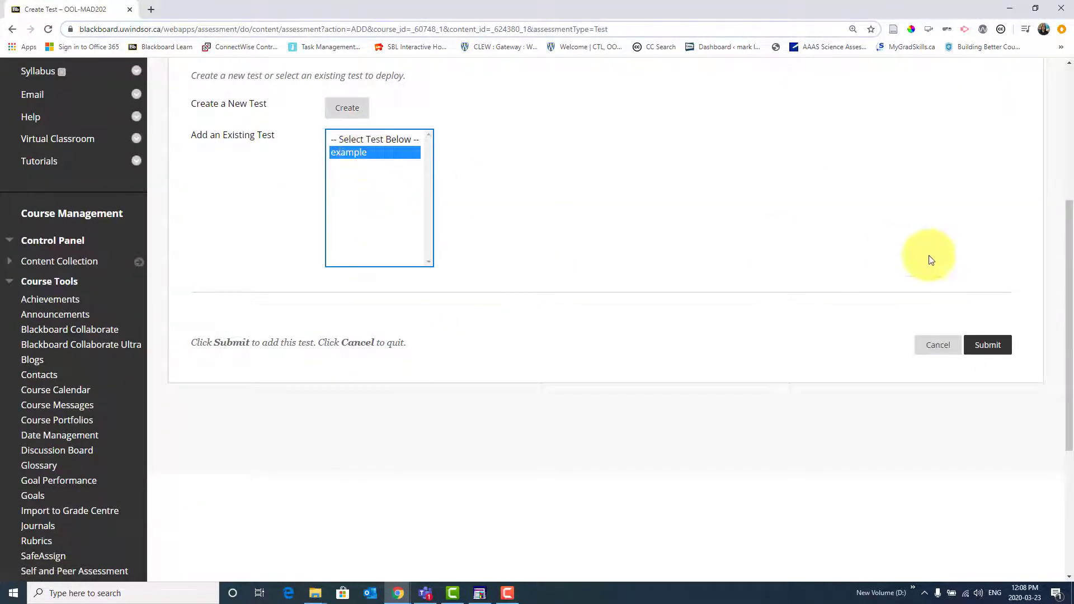
click(987, 345)
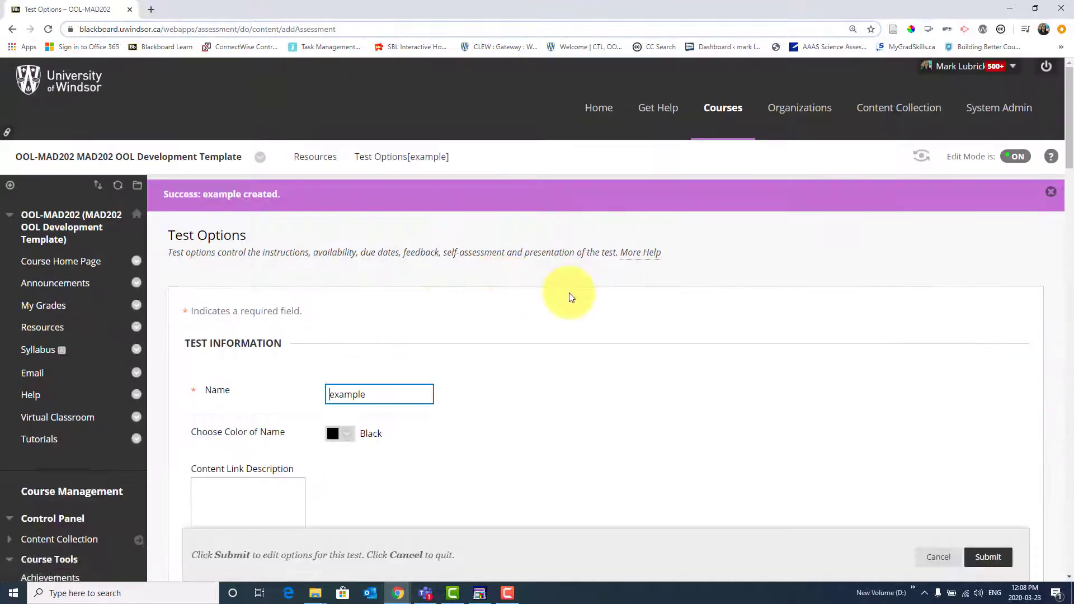
Set the example test's Make available option to Yes and submit the test options.
scroll(569, 293, down, 10)
scroll(515, 308, down, 1)
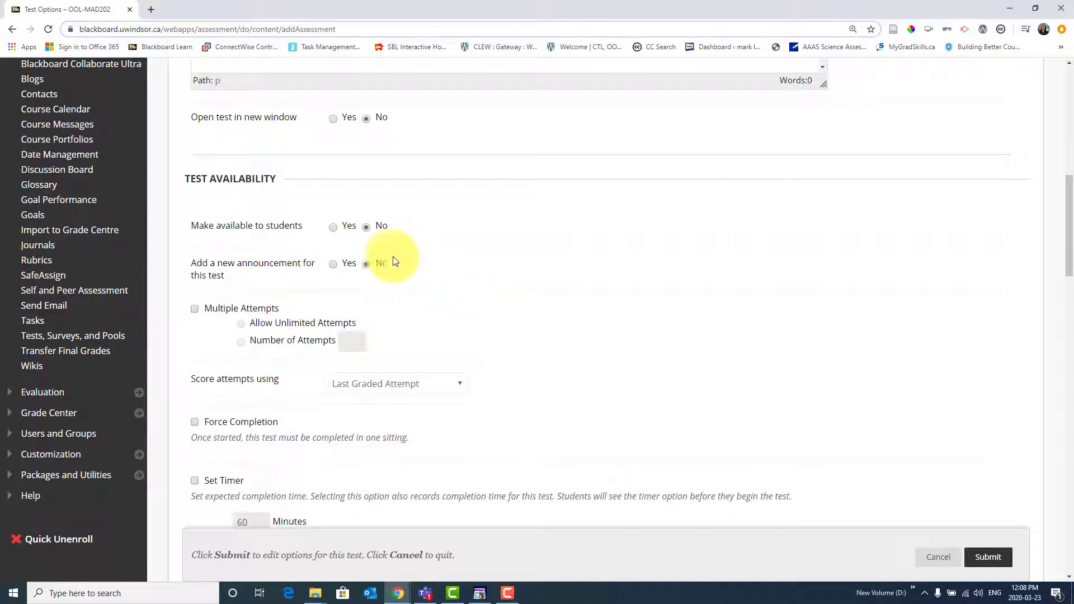
click(333, 229)
scroll(447, 280, down, 3)
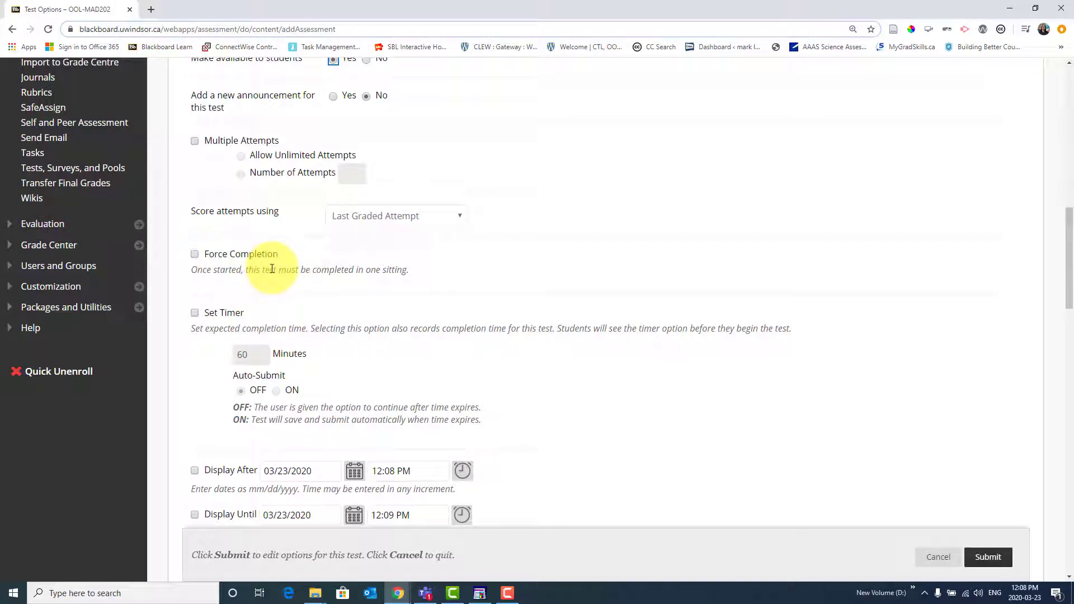
scroll(503, 302, down, 3)
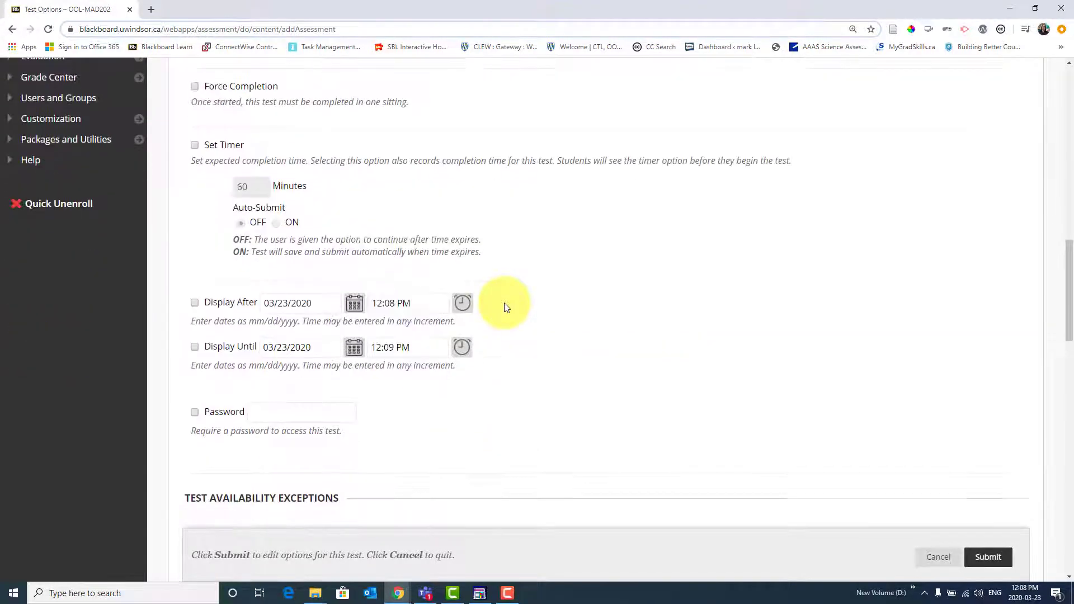
scroll(509, 306, down, 15)
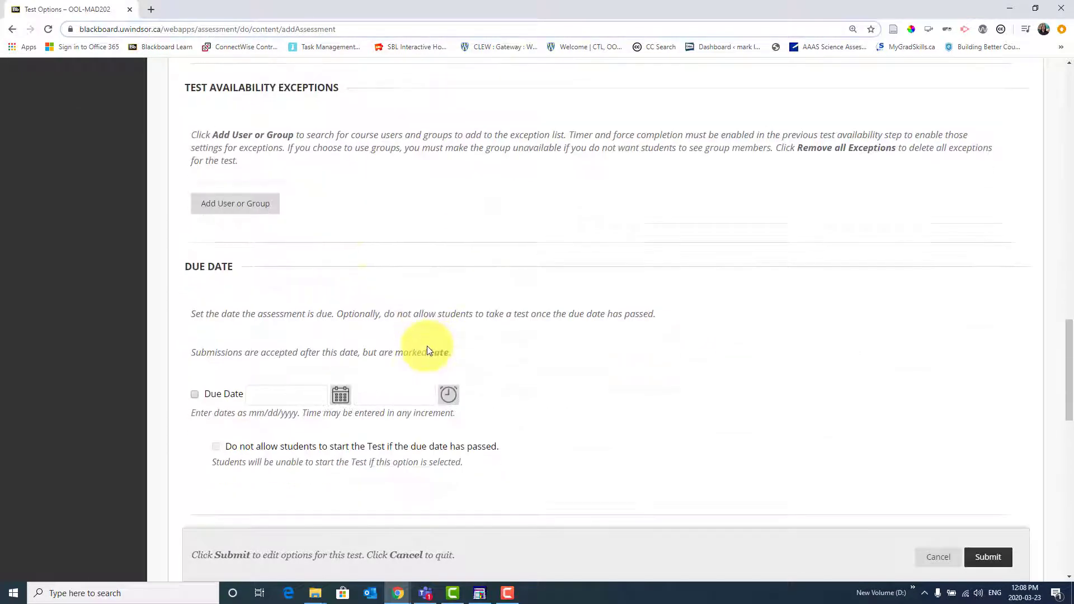
scroll(428, 347, down, 6)
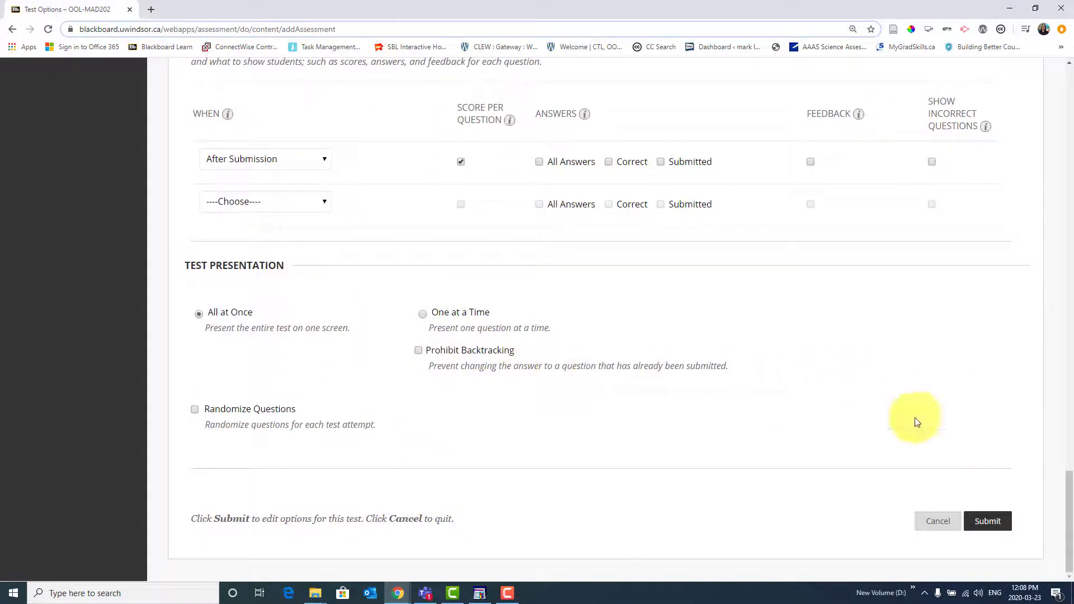
click(988, 521)
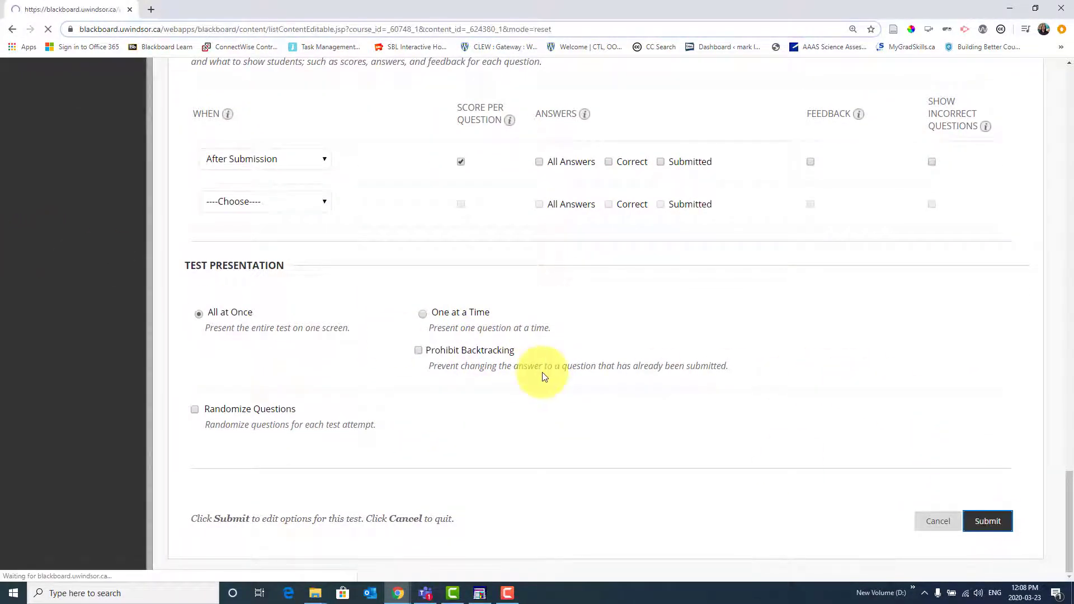